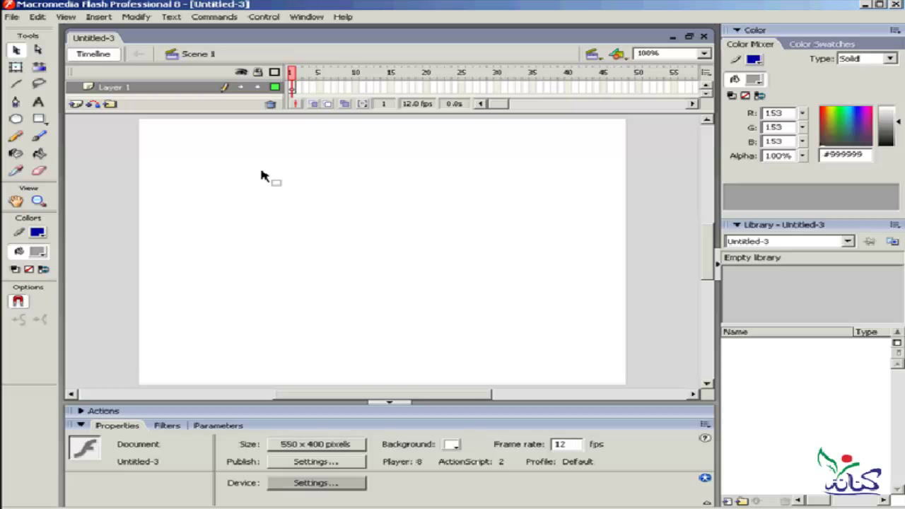
Choose the Pencil tool for freehand drawing, briefly passing through the Line tool
{"action": "left_click", "coordinate": [17, 136]}
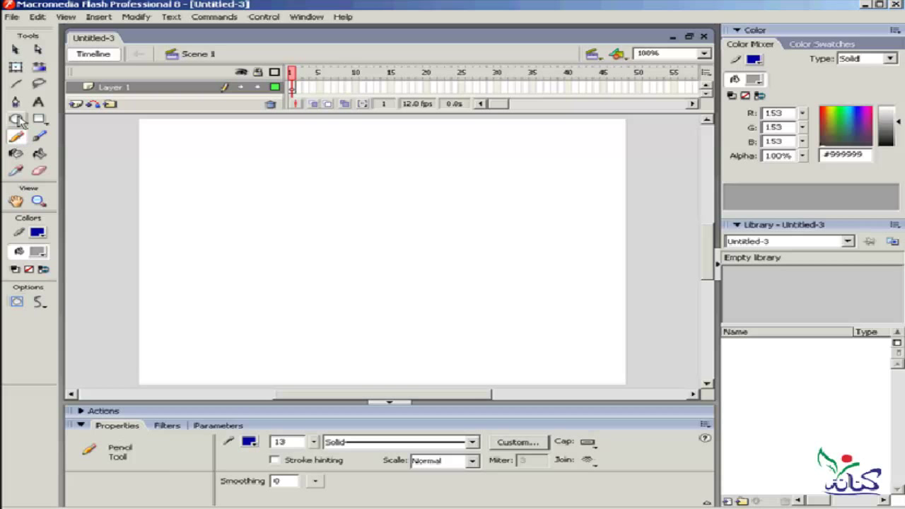
{"action": "left_click", "coordinate": [18, 84]}
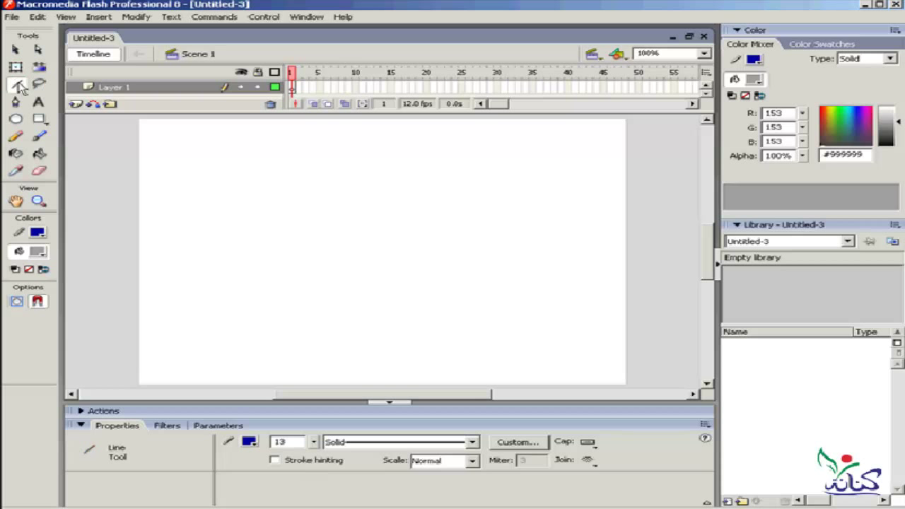
{"action": "left_click", "coordinate": [17, 137]}
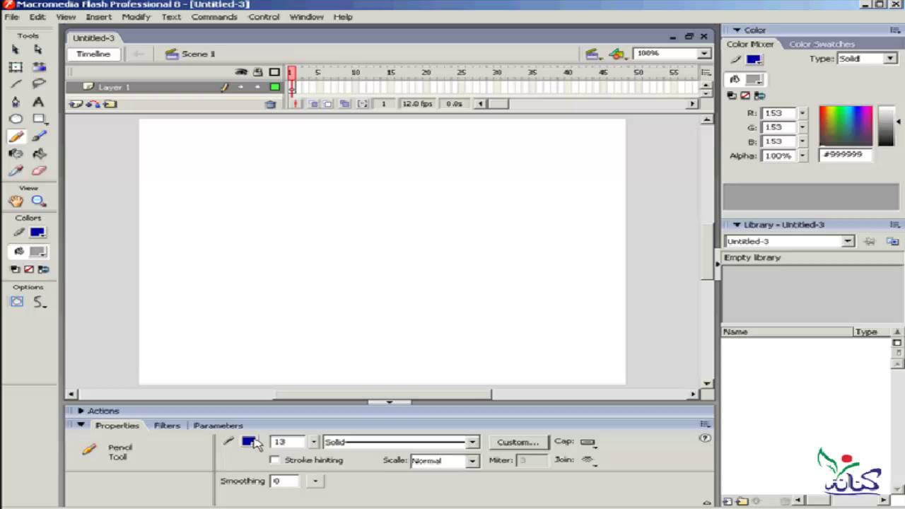
{"action": "left_click", "coordinate": [16, 119]}
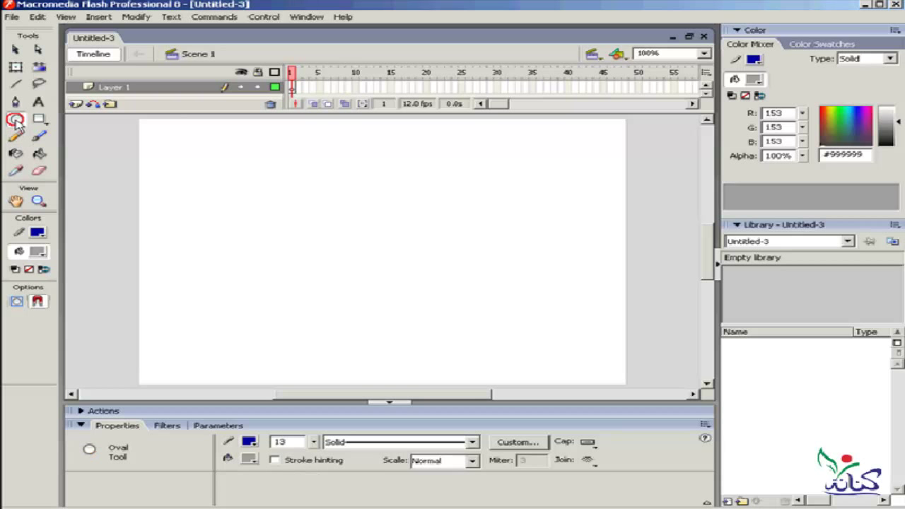
{"action": "left_click_drag", "start_coordinate": [571, 161], "coordinate": [375, 297]}
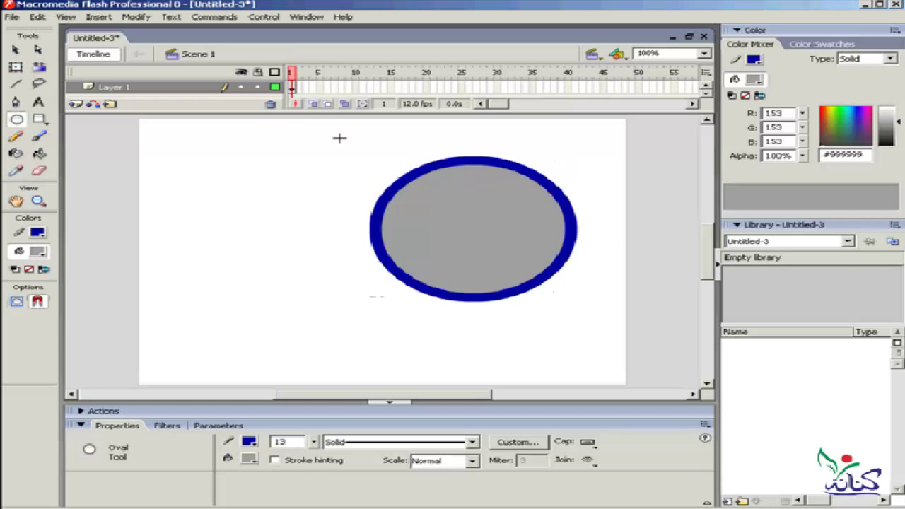
{"action": "left_click", "coordinate": [14, 50]}
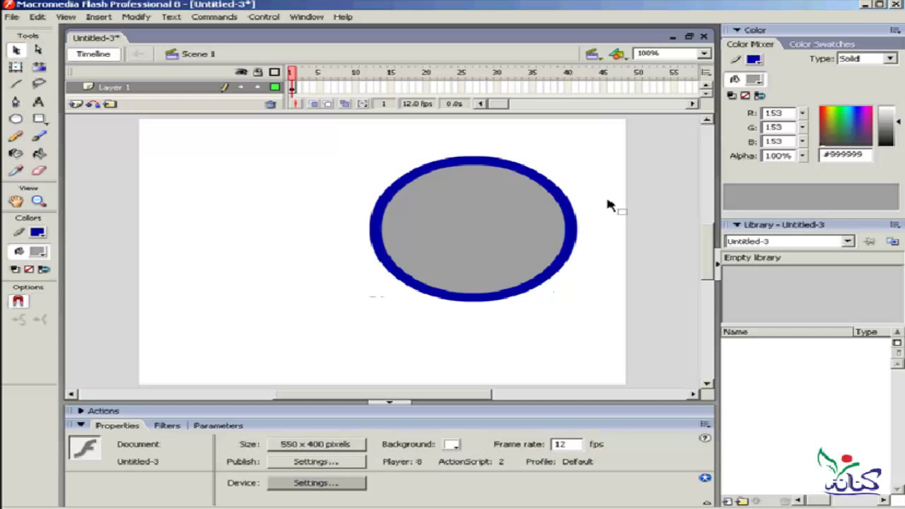
{"action": "left_click", "coordinate": [527, 177]}
{"action": "left_click_drag", "start_coordinate": [526, 177], "coordinate": [288, 178]}
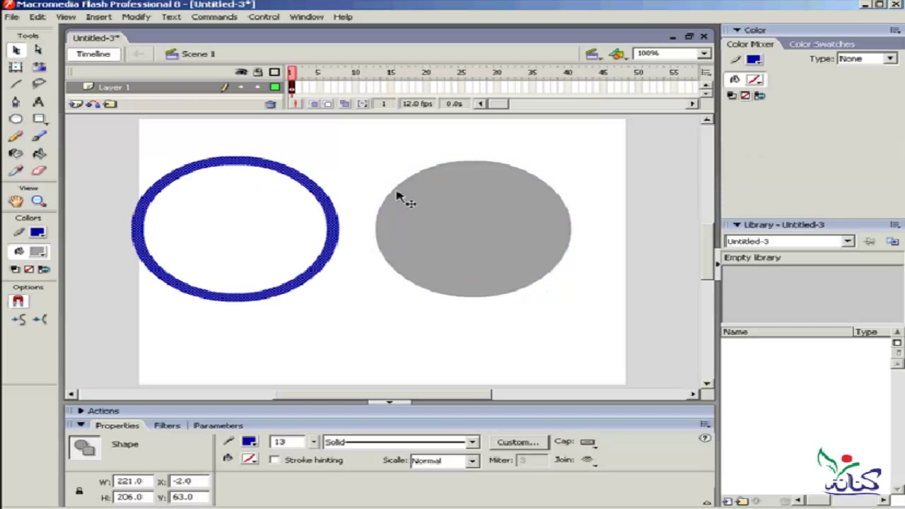
{"action": "left_click", "coordinate": [457, 247]}
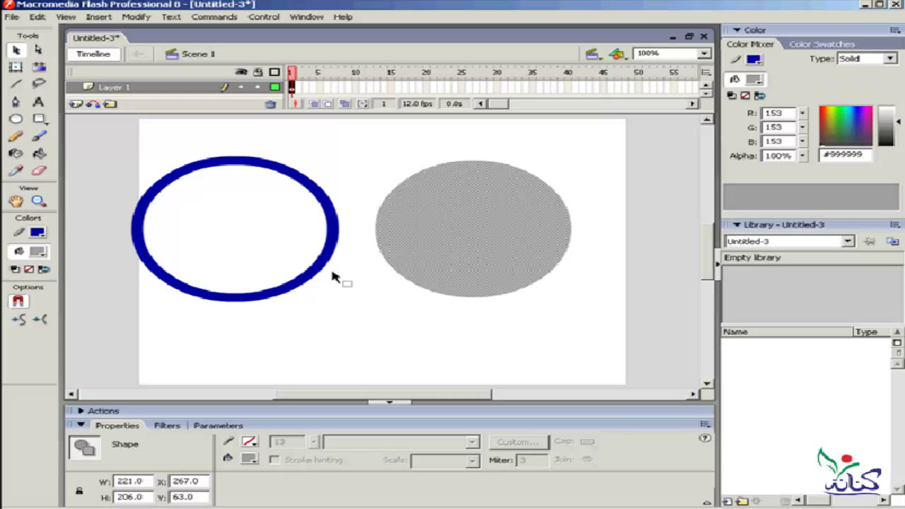
{"action": "left_click", "coordinate": [308, 186]}
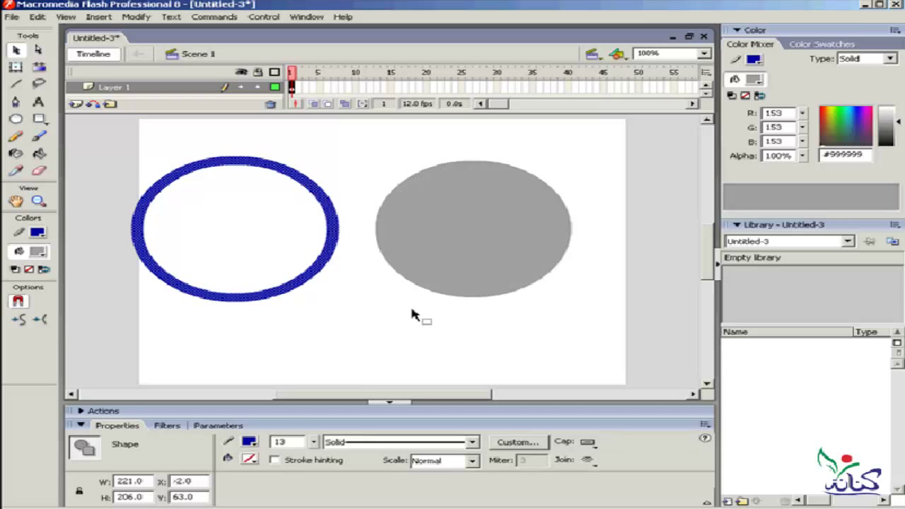
{"action": "key", "text": "ctrl+a"}
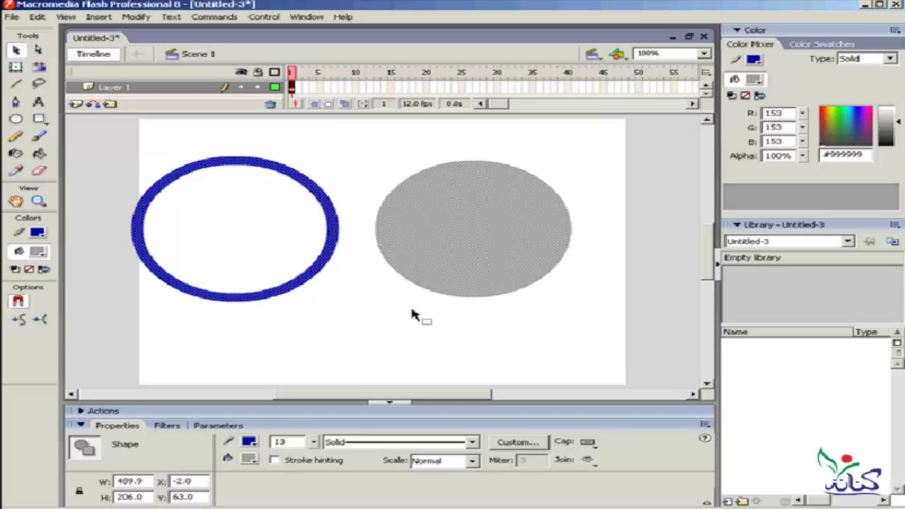
{"action": "key", "text": "Delete"}
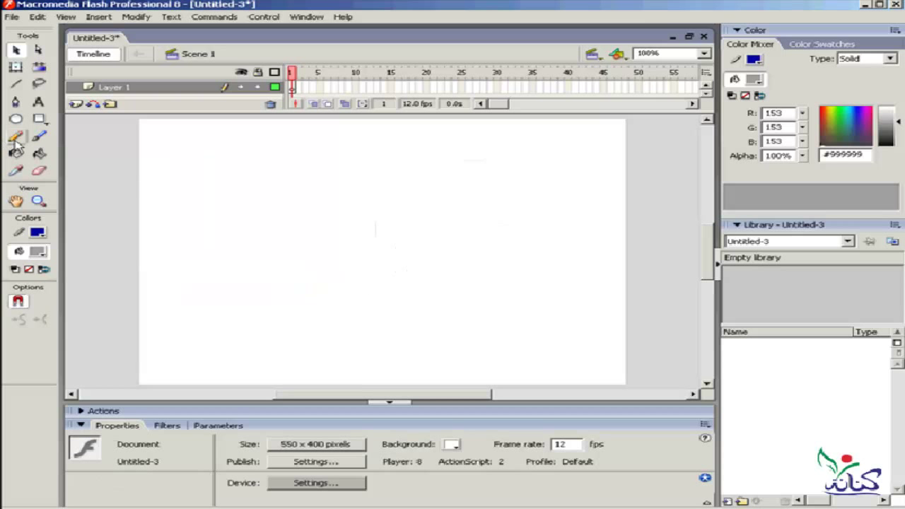
Draw a thick blue horizontal pencil stroke across the upper part of the stage
{"action": "left_click", "coordinate": [16, 135]}
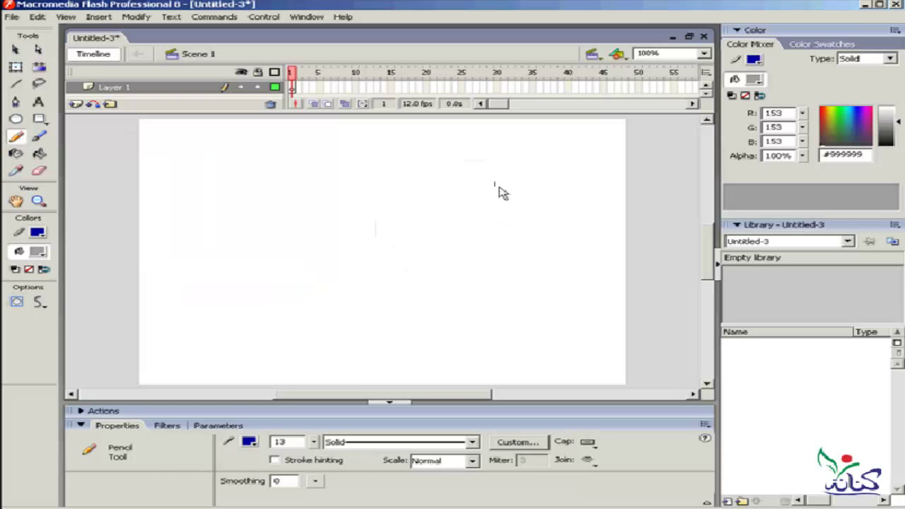
{"action": "left_click_drag", "start_coordinate": [544, 185], "coordinate": [222, 185]}
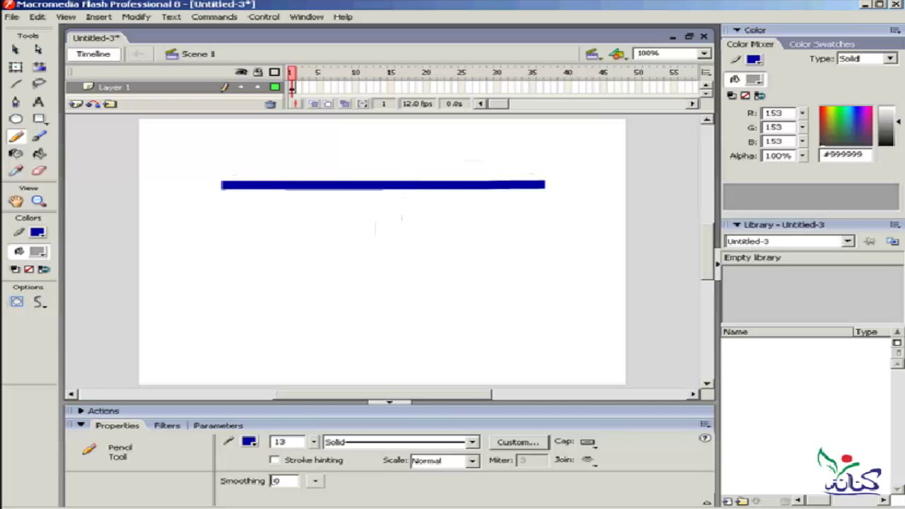
{"action": "left_click", "coordinate": [252, 445]}
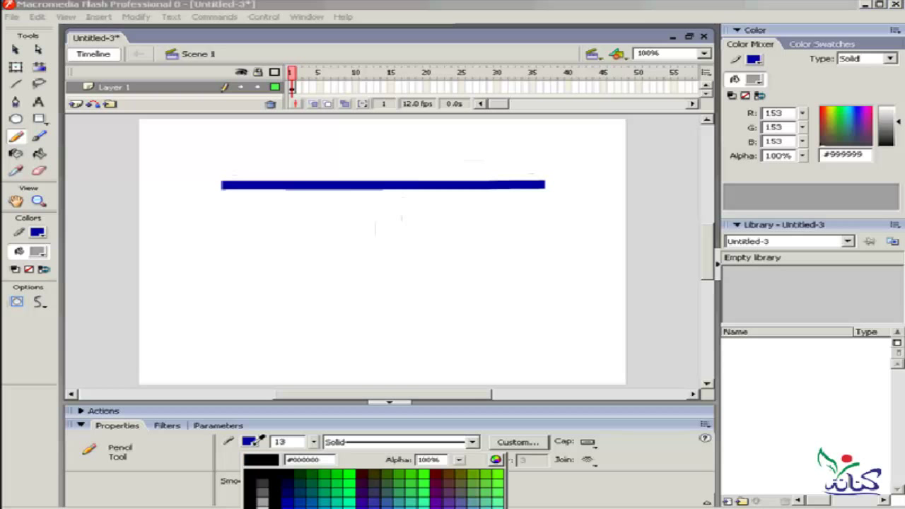
Set the pencil stroke colour to black, keeping the 13-point height and Solid style
{"action": "left_click", "coordinate": [256, 457]}
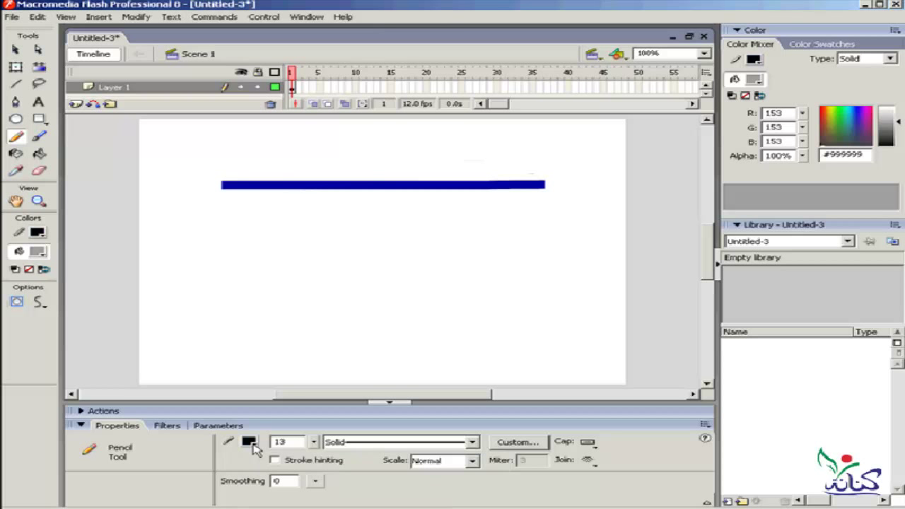
{"action": "left_click", "coordinate": [313, 444]}
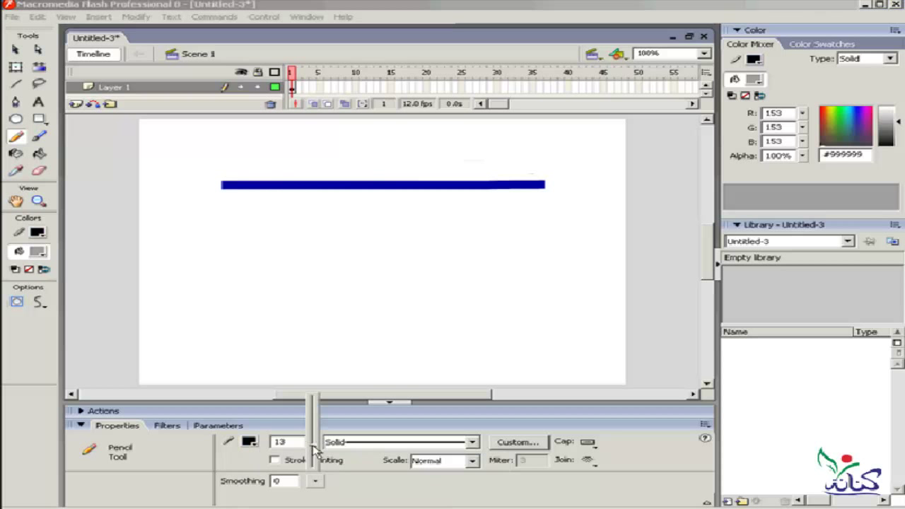
{"action": "left_click", "coordinate": [366, 443]}
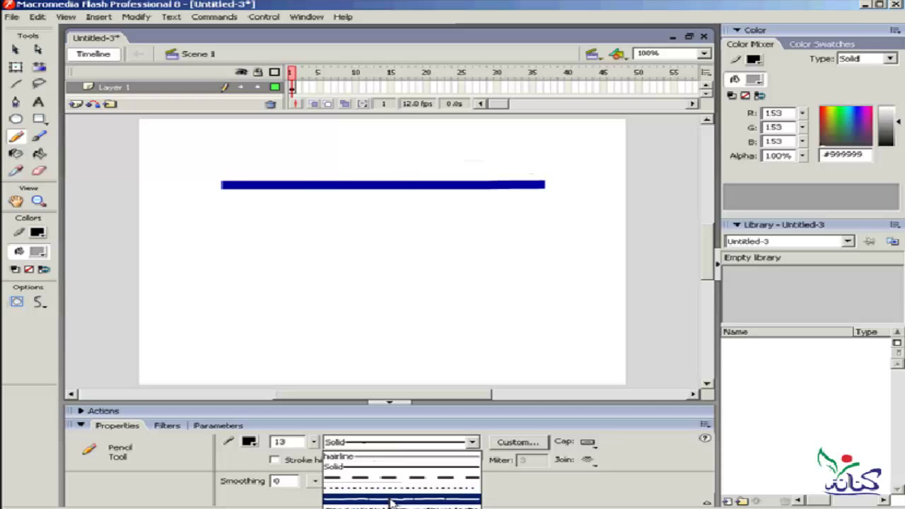
{"action": "left_click", "coordinate": [400, 446]}
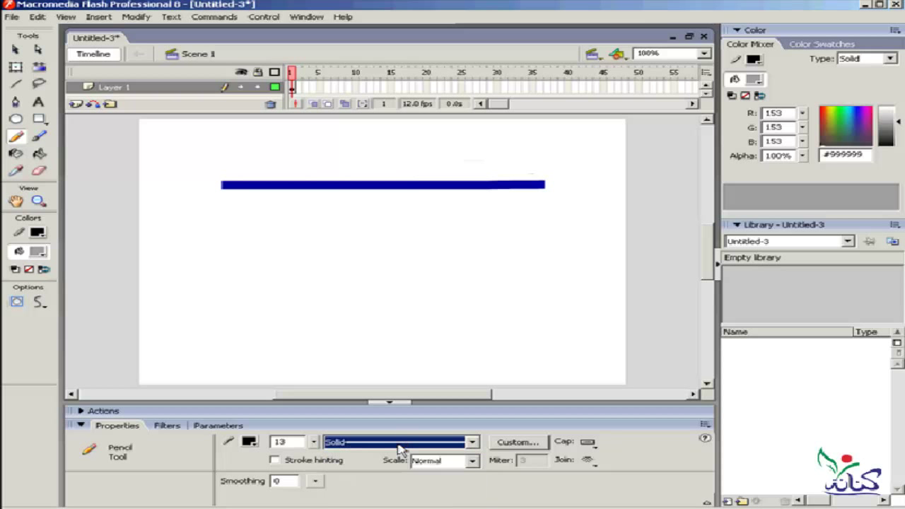
{"action": "left_click", "coordinate": [15, 49]}
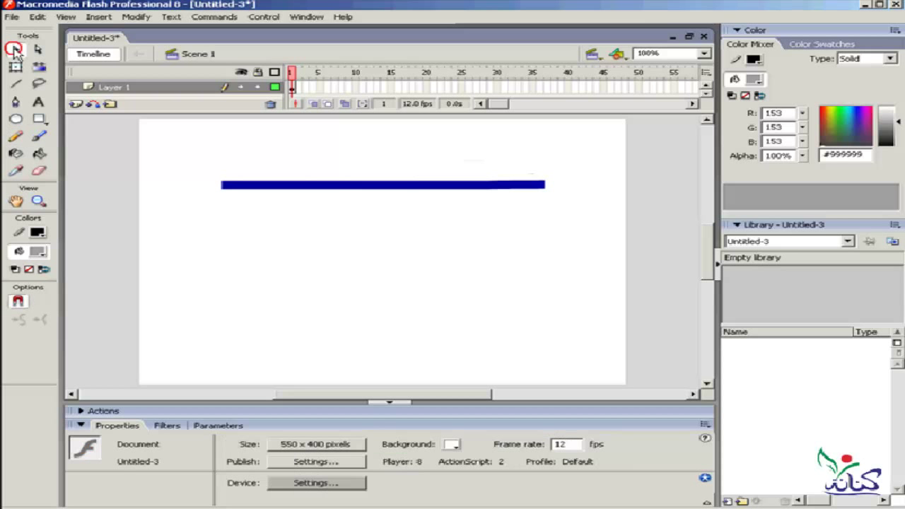
Change the blue line's stroke style from solid to dotted, trying dashed first
{"action": "left_click", "coordinate": [379, 186]}
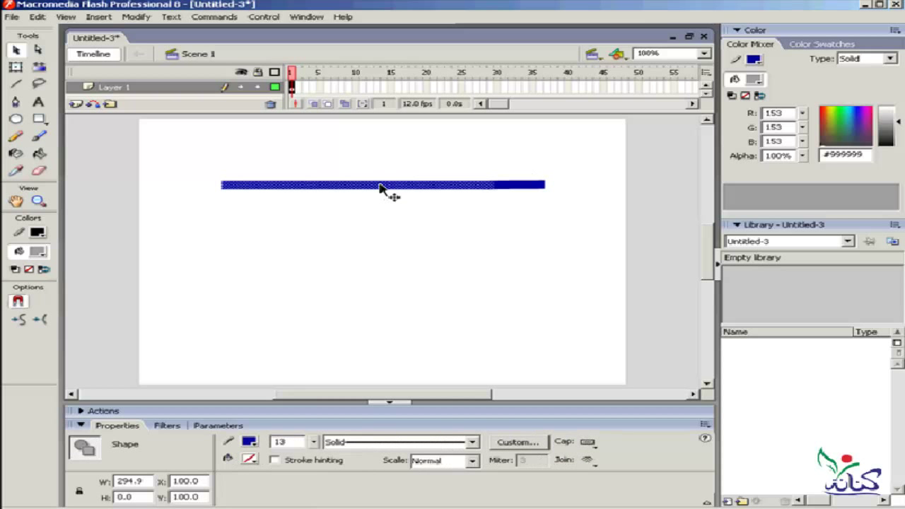
{"action": "left_click", "coordinate": [471, 443]}
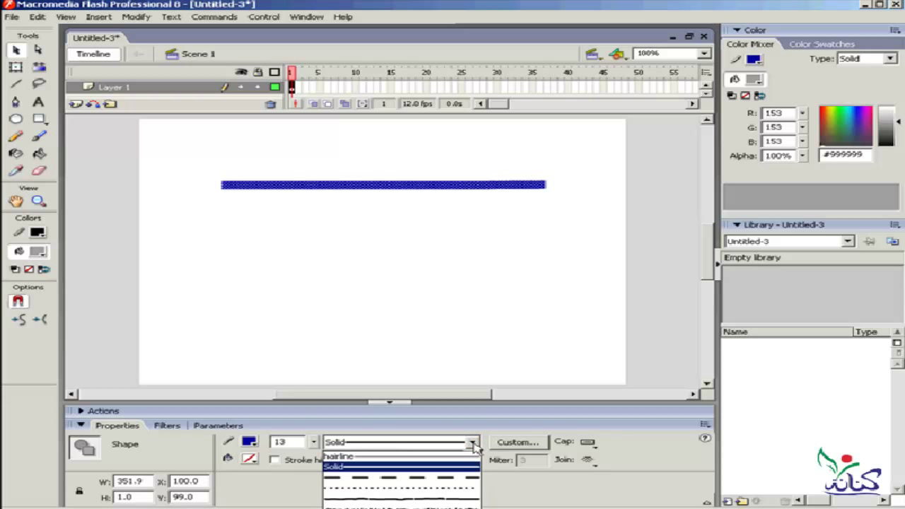
{"action": "left_click", "coordinate": [473, 479]}
{"action": "left_click", "coordinate": [471, 442]}
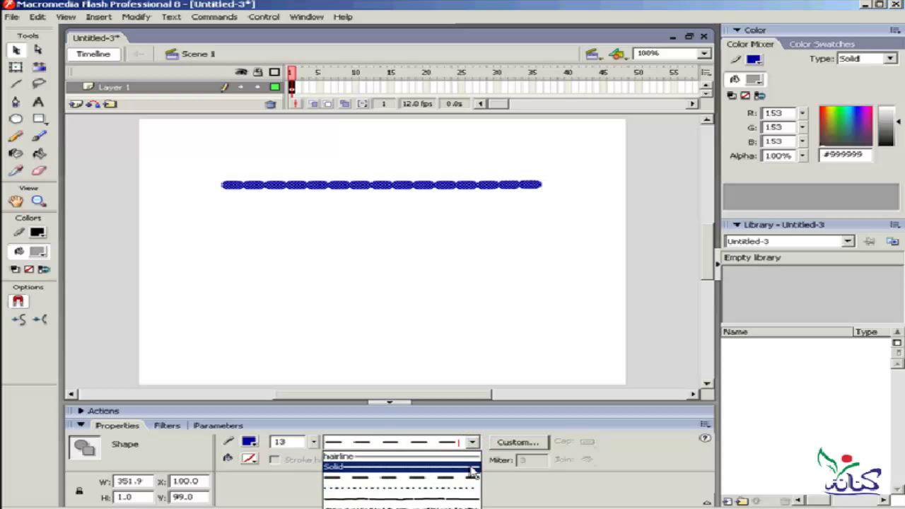
{"action": "left_click", "coordinate": [460, 487]}
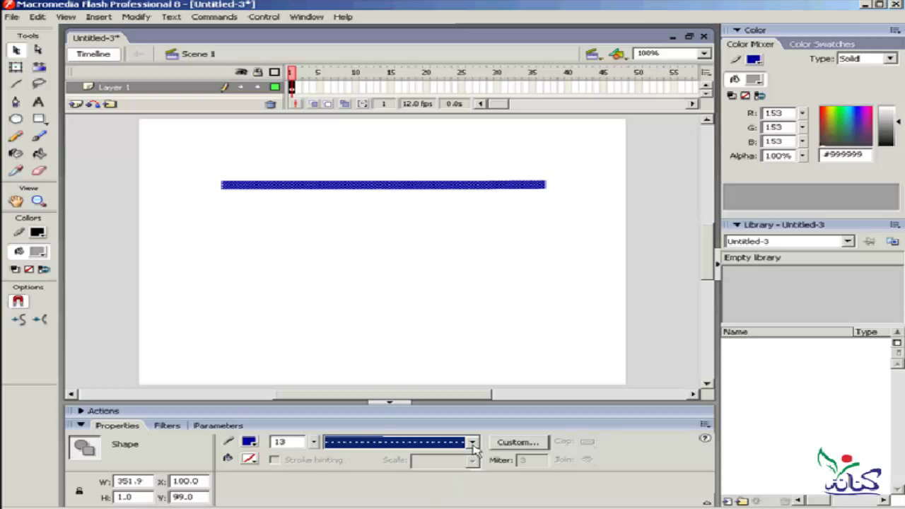
{"action": "left_click", "coordinate": [346, 298]}
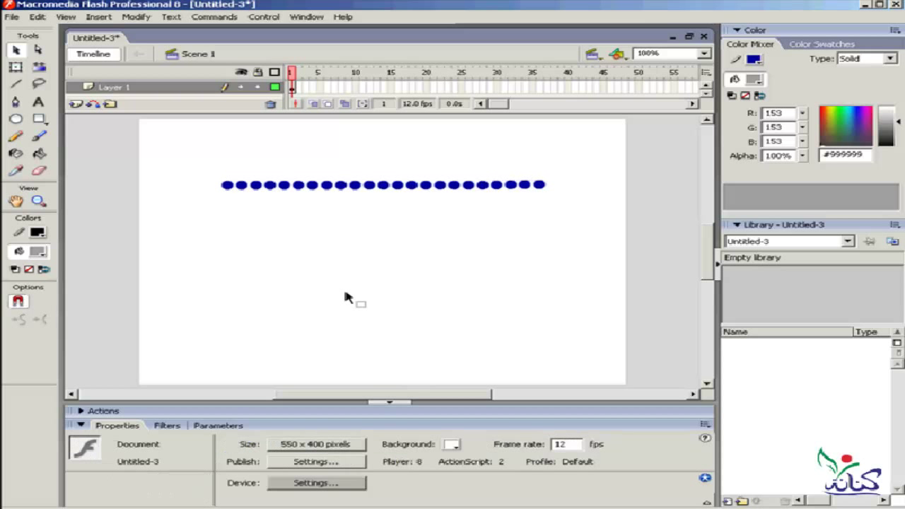
Draw a black dotted curve, then switch to Solid and draw a thick black stroke
{"action": "left_click", "coordinate": [16, 136]}
{"action": "left_click_drag", "start_coordinate": [558, 235], "coordinate": [212, 232]}
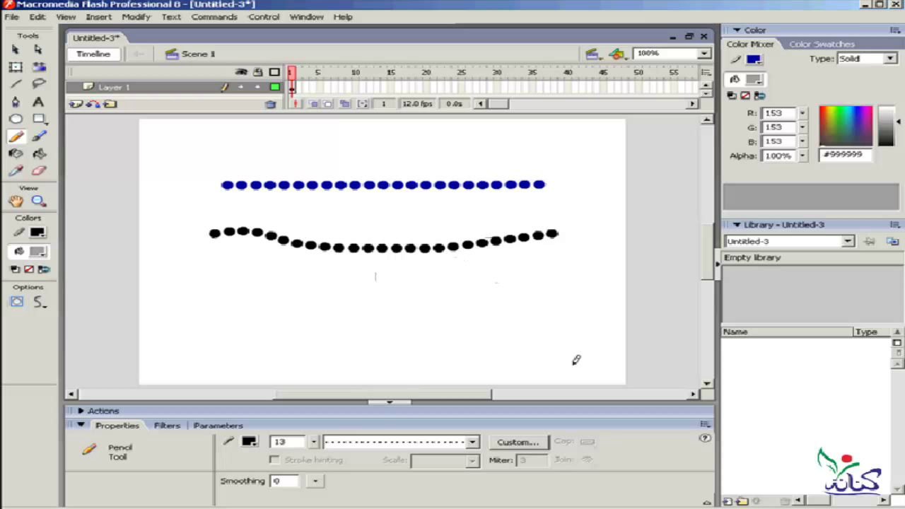
{"action": "left_click", "coordinate": [415, 444]}
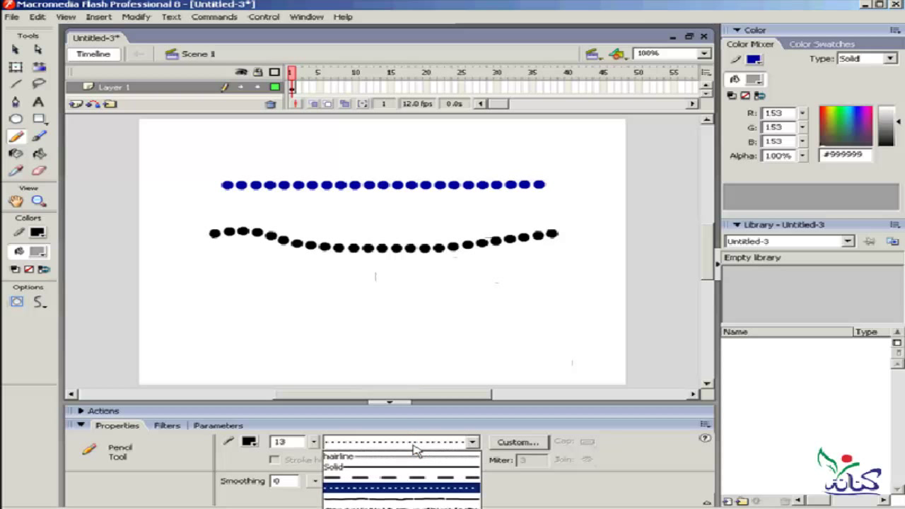
{"action": "left_click", "coordinate": [396, 470]}
{"action": "left_click_drag", "start_coordinate": [560, 205], "coordinate": [193, 213]}
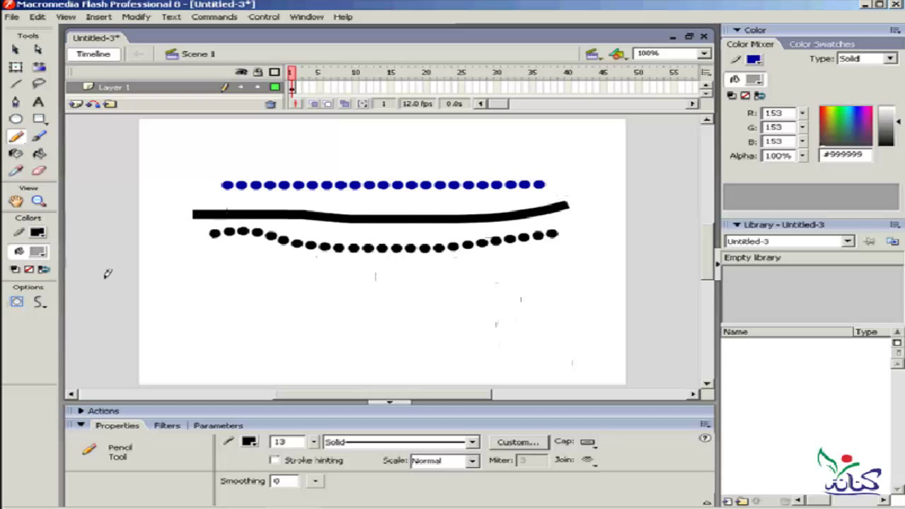
Set Pencil Mode to Straighten and draw a straight thick black line below the curves
{"action": "left_click", "coordinate": [39, 302]}
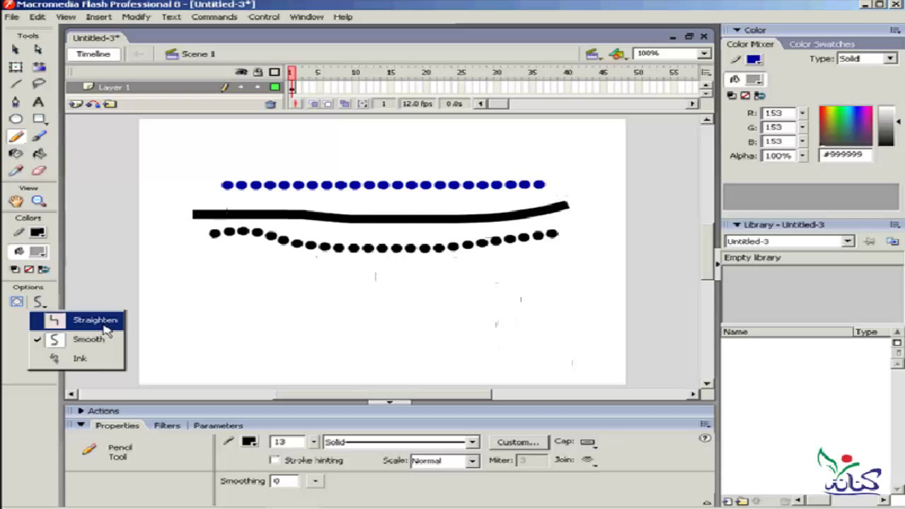
{"action": "left_click", "coordinate": [104, 324]}
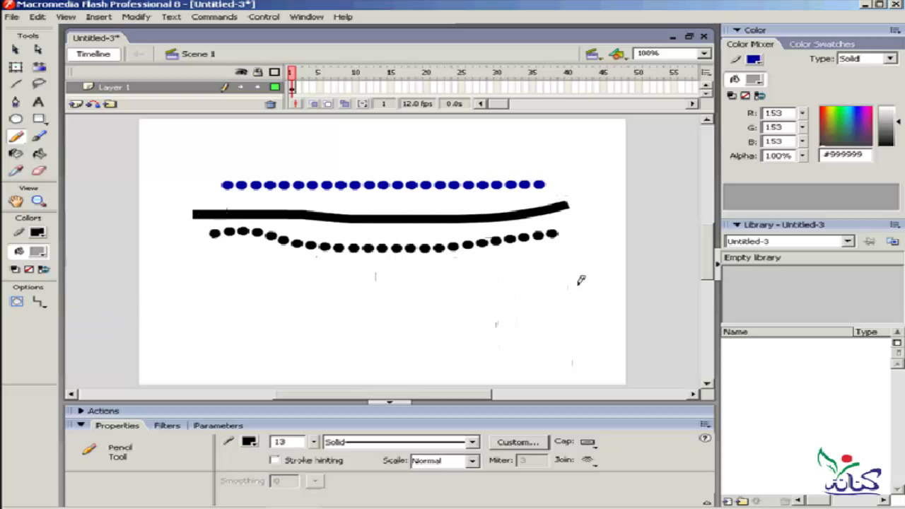
{"action": "left_click_drag", "start_coordinate": [563, 288], "coordinate": [180, 298]}
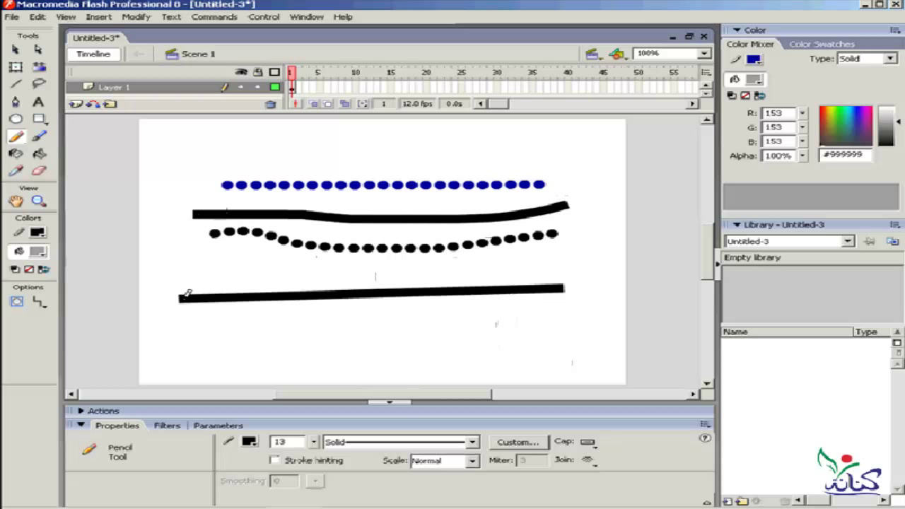
{"action": "left_click", "coordinate": [39, 302]}
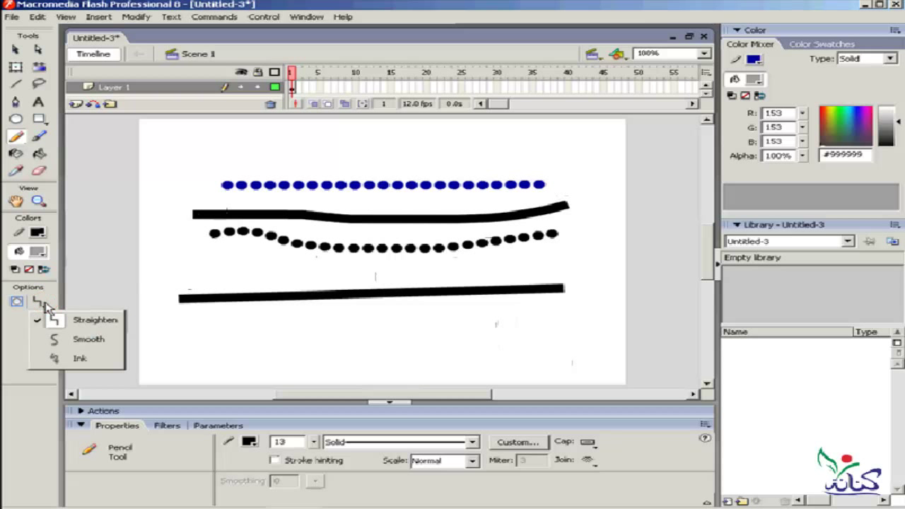
Draw one black stroke in Smooth mode and another below it in Ink mode
{"action": "left_click", "coordinate": [92, 339]}
{"action": "left_click_drag", "start_coordinate": [560, 325], "coordinate": [177, 329]}
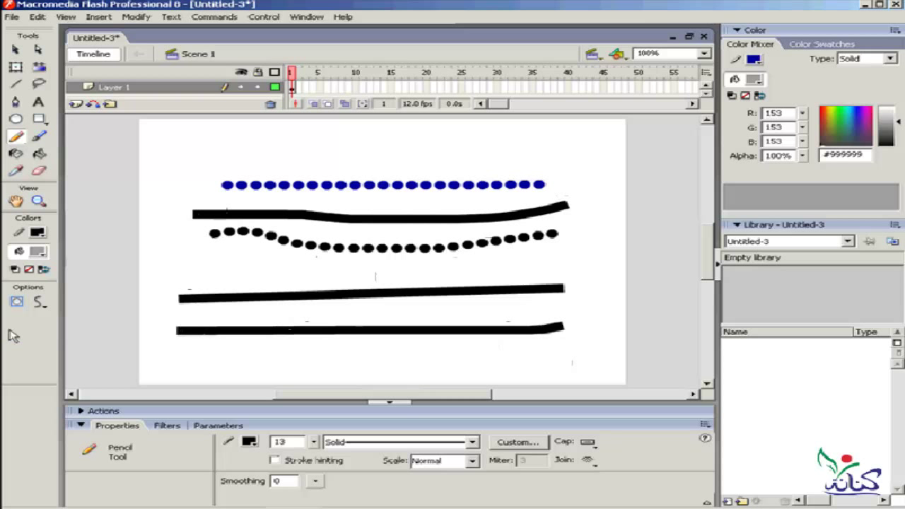
{"action": "left_click", "coordinate": [39, 302]}
{"action": "left_click", "coordinate": [73, 359]}
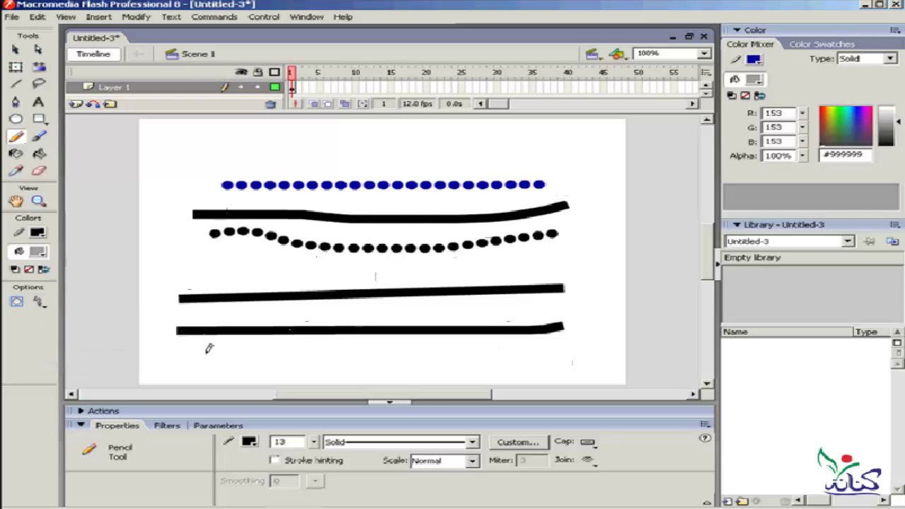
{"action": "left_click_drag", "start_coordinate": [569, 352], "coordinate": [161, 360]}
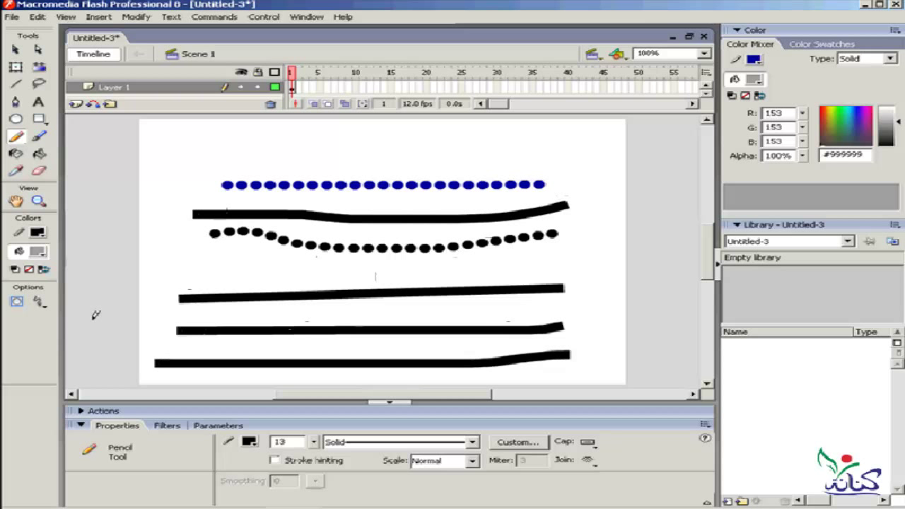
{"action": "left_click", "coordinate": [39, 303]}
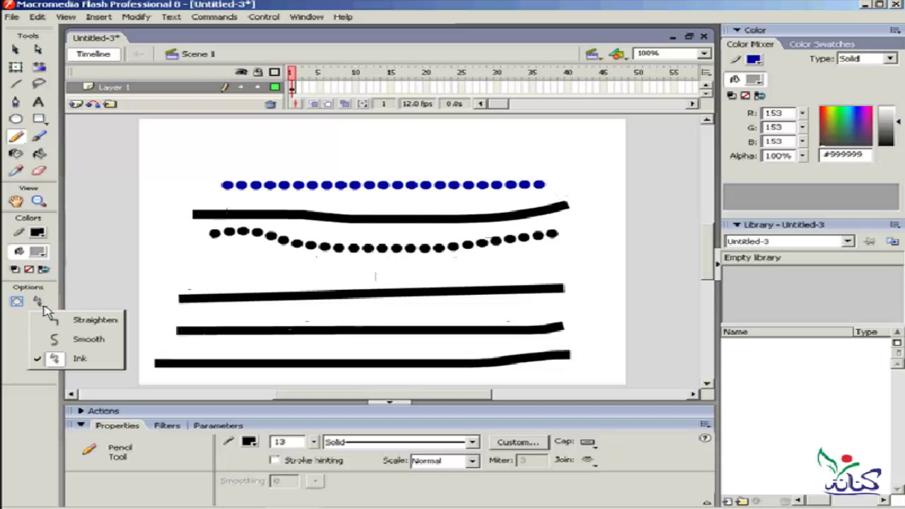
Set the pencil to Smooth mode with smoothing 100 and a grey stroke colour
{"action": "left_click", "coordinate": [90, 339]}
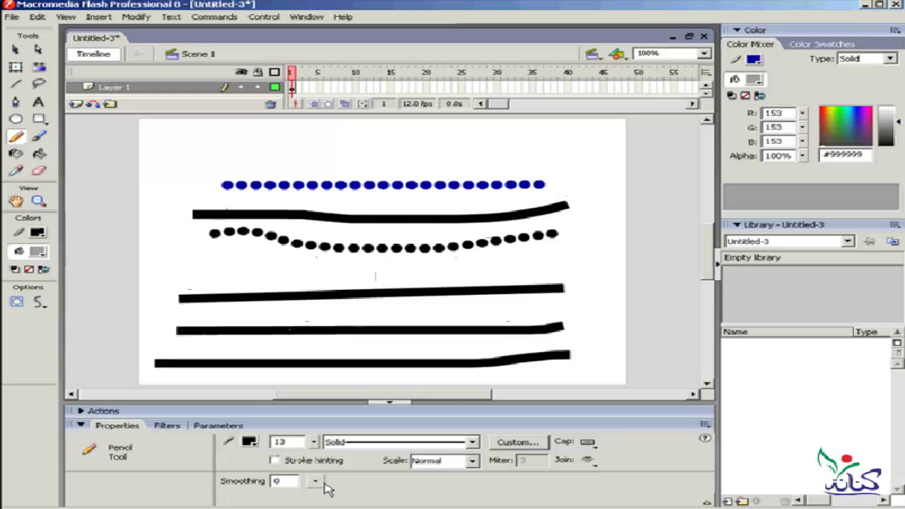
{"action": "left_click_drag", "start_coordinate": [315, 481], "coordinate": [320, 414]}
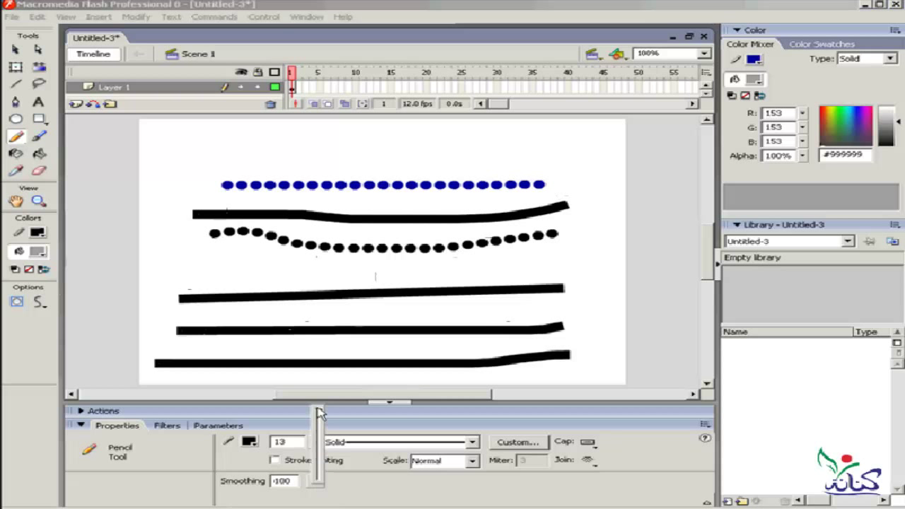
{"action": "left_click", "coordinate": [251, 442]}
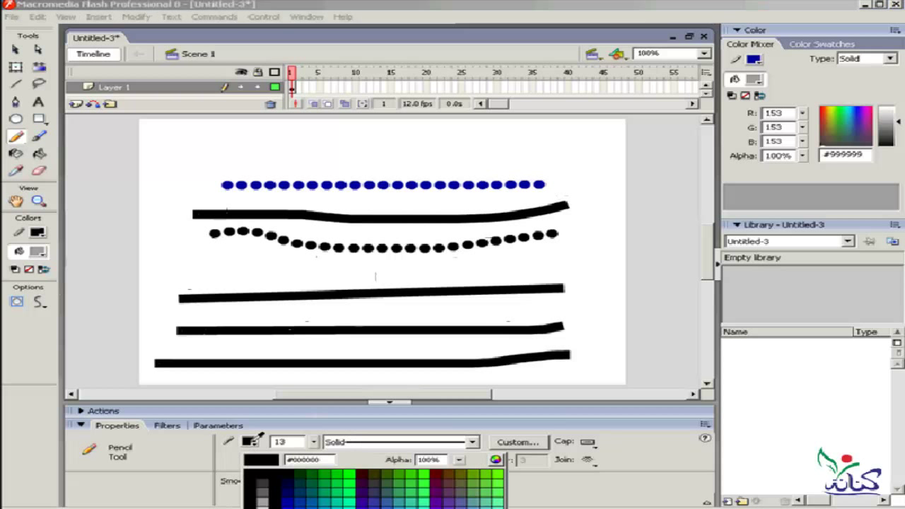
{"action": "left_click", "coordinate": [262, 493]}
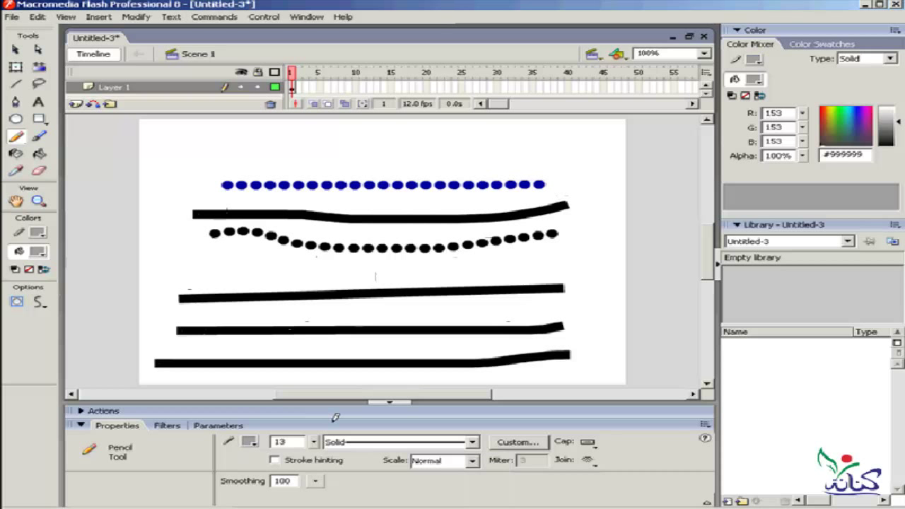
Draw three grey strokes: one below the dotted curve and two near the top
{"action": "left_click_drag", "start_coordinate": [569, 263], "coordinate": [202, 266]}
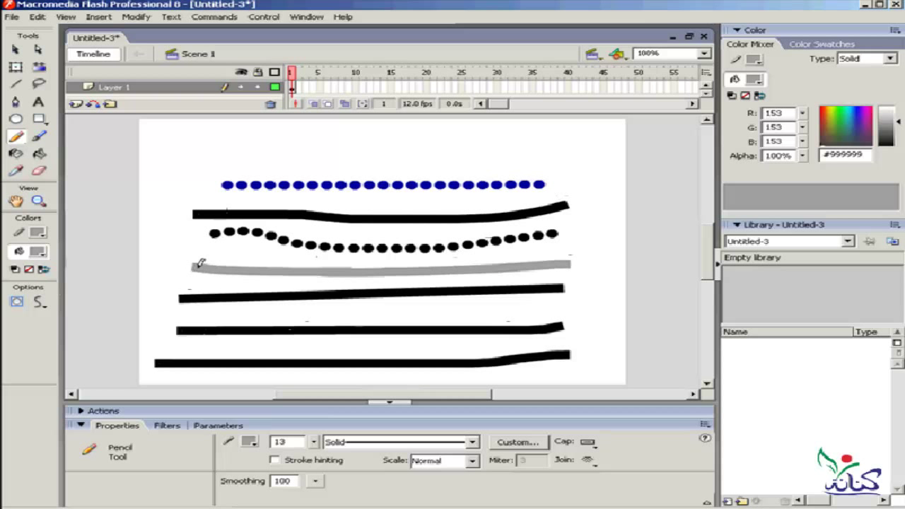
{"action": "left_click_drag", "start_coordinate": [543, 153], "coordinate": [229, 153]}
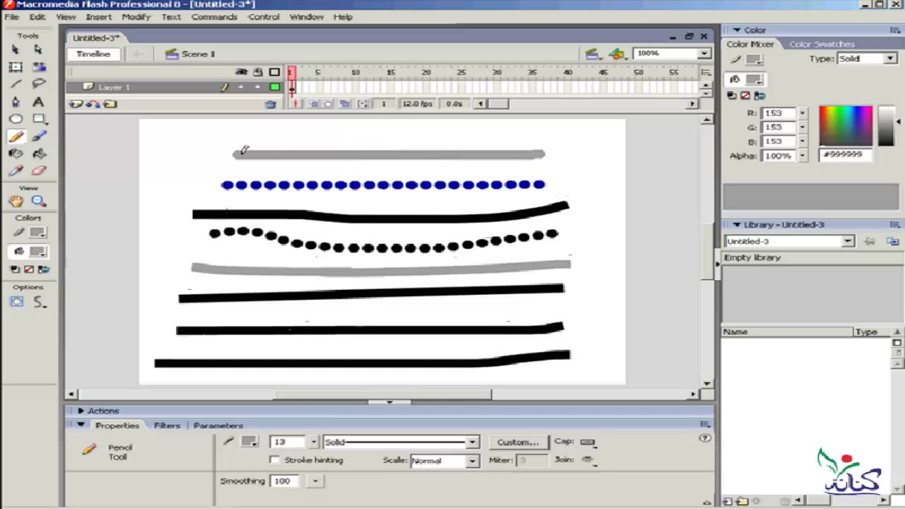
{"action": "left_click_drag", "start_coordinate": [547, 141], "coordinate": [241, 126]}
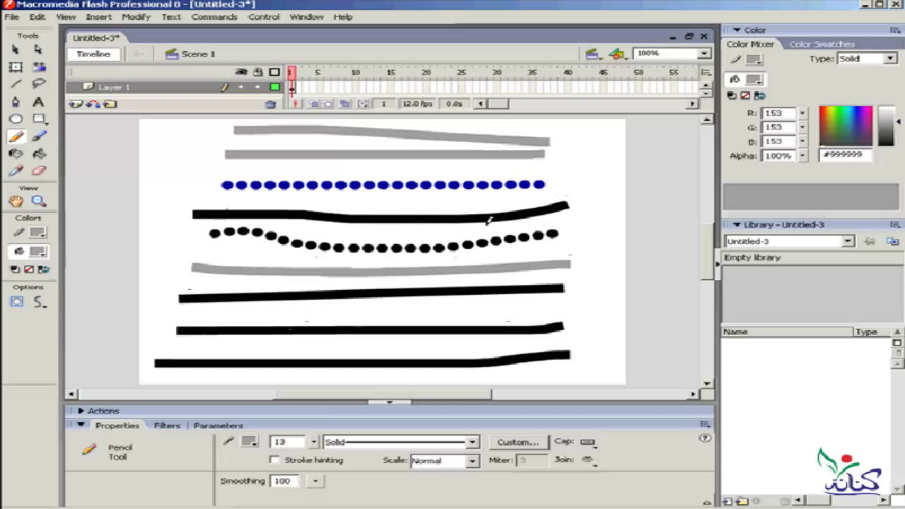
Switch the pencil to Straighten mode and delete every stroke on the stage
{"action": "left_click", "coordinate": [39, 302]}
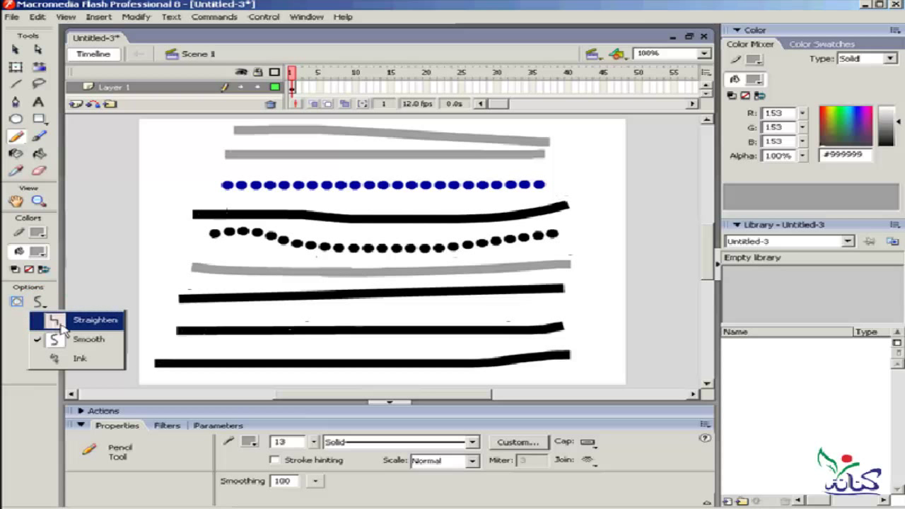
{"action": "left_click", "coordinate": [62, 324]}
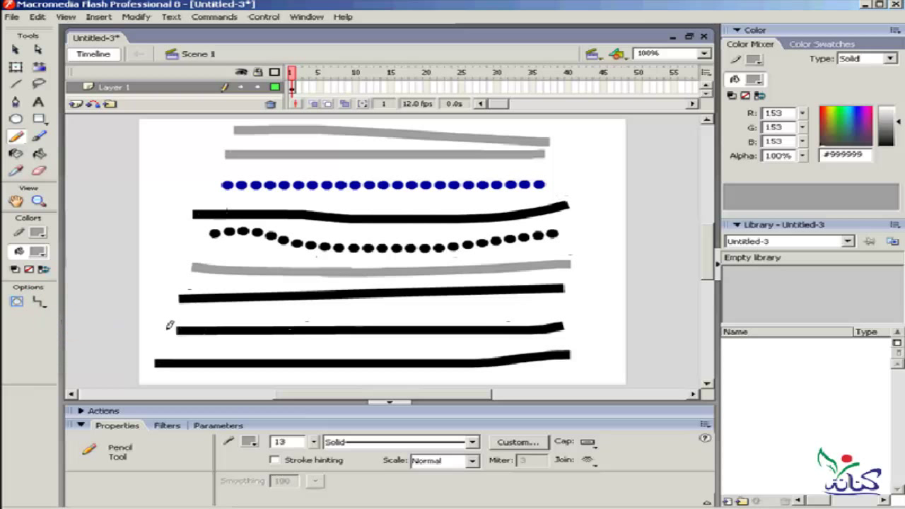
{"action": "key", "text": "ctrl+a"}
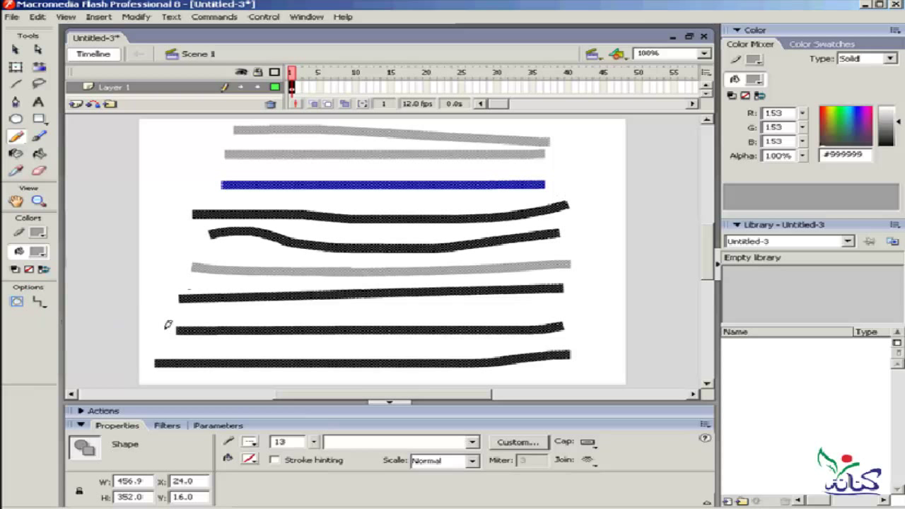
{"action": "key", "text": "Delete"}
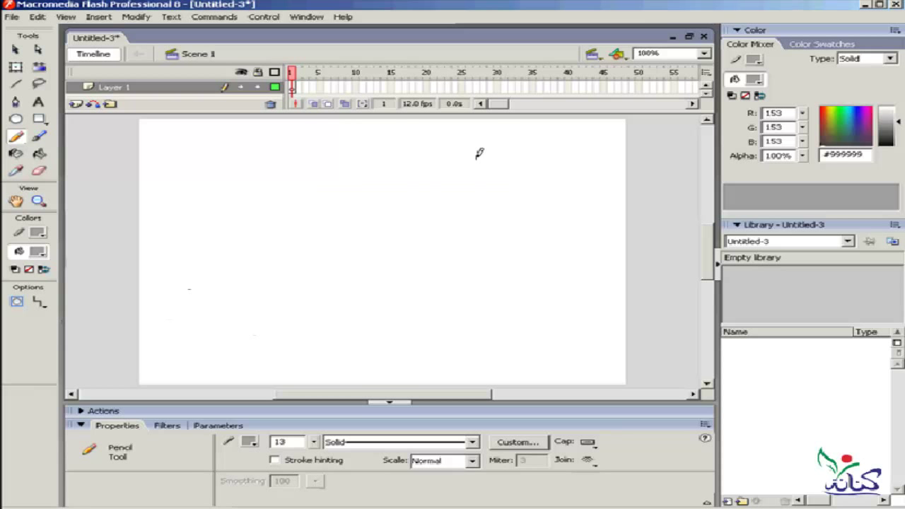
{"action": "mouse_move", "coordinate": [476, 156]}
{"action": "left_mouse_down"}
{"action": "mouse_move", "coordinate": [483, 280]}
{"action": "mouse_move", "coordinate": [327, 269]}
{"action": "mouse_move", "coordinate": [303, 153]}
{"action": "mouse_move", "coordinate": [480, 150]}
{"action": "left_mouse_up"}
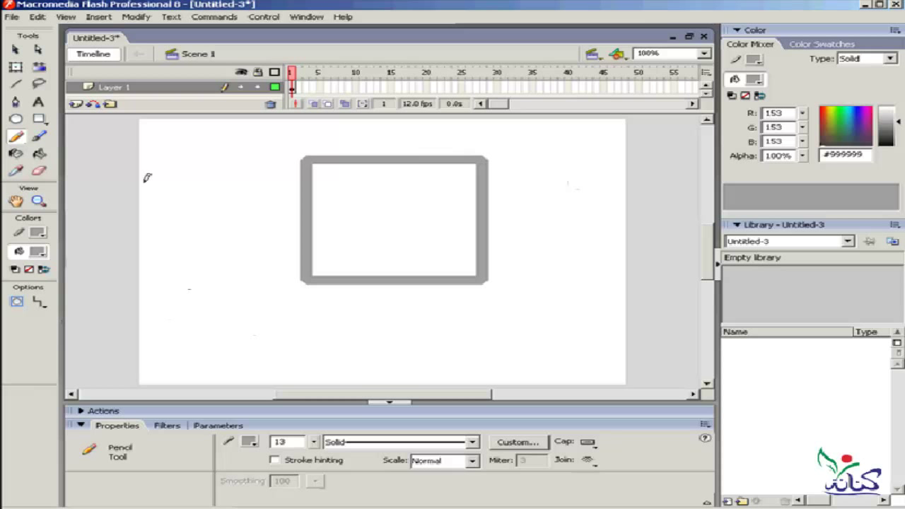
{"action": "left_click", "coordinate": [16, 51]}
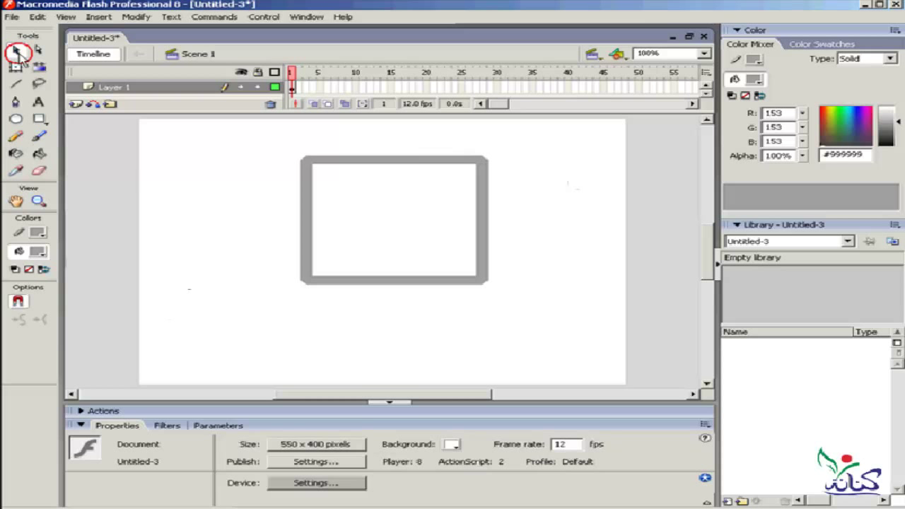
{"action": "double_click", "coordinate": [414, 280]}
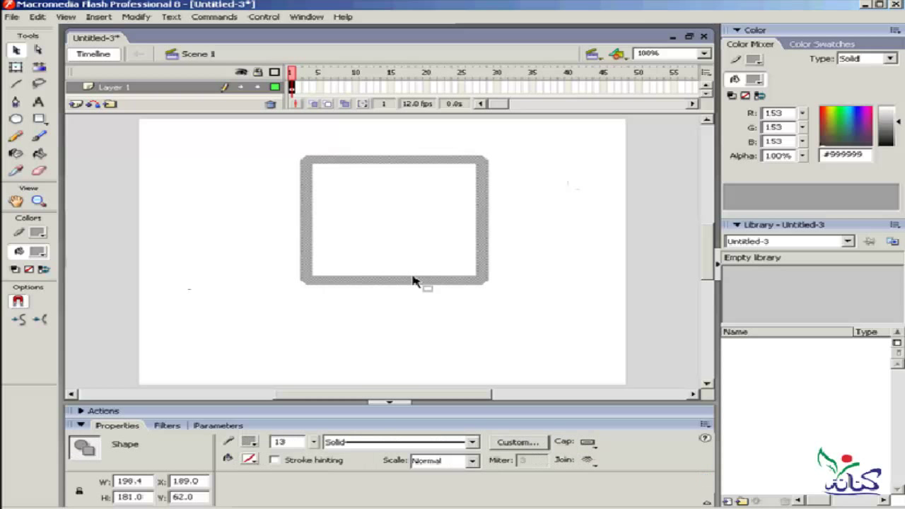
{"action": "key", "text": "Delete"}
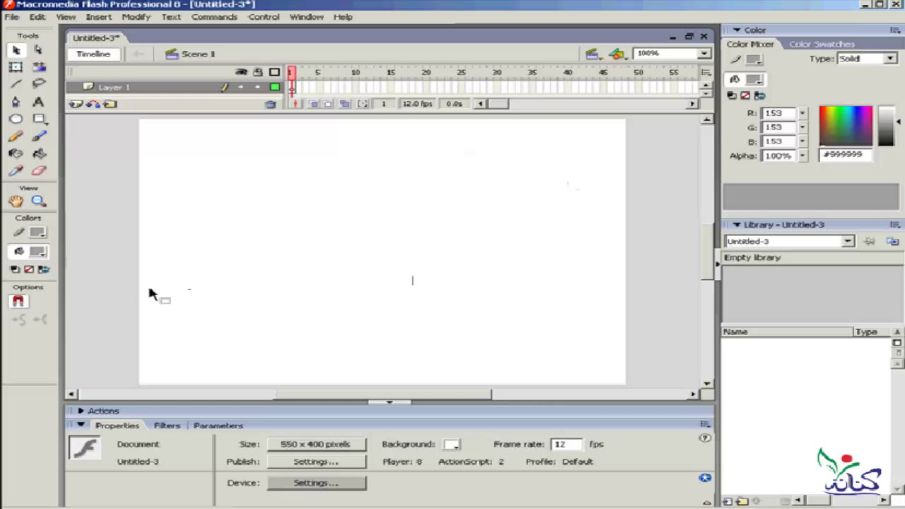
{"action": "left_click", "coordinate": [16, 137]}
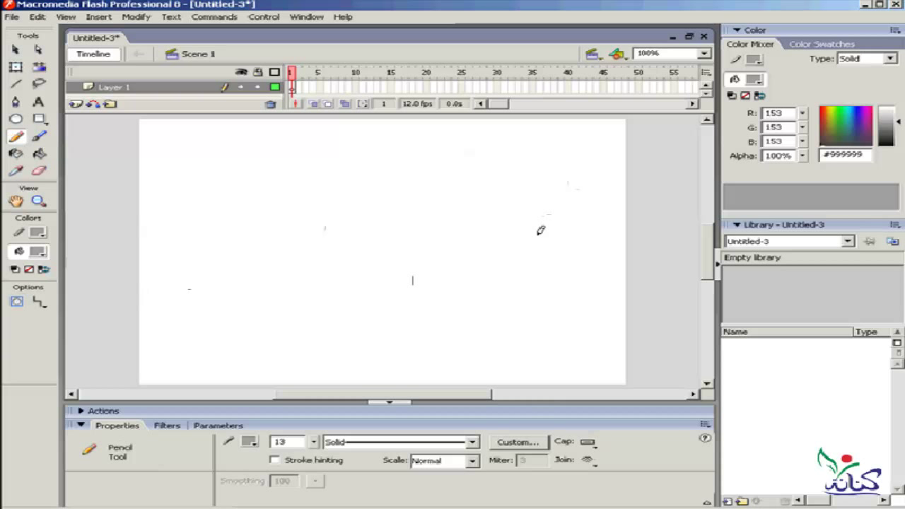
Draw a thick grey line, then set Round caps and draw a second line beneath it
{"action": "left_click_drag", "start_coordinate": [543, 227], "coordinate": [214, 221]}
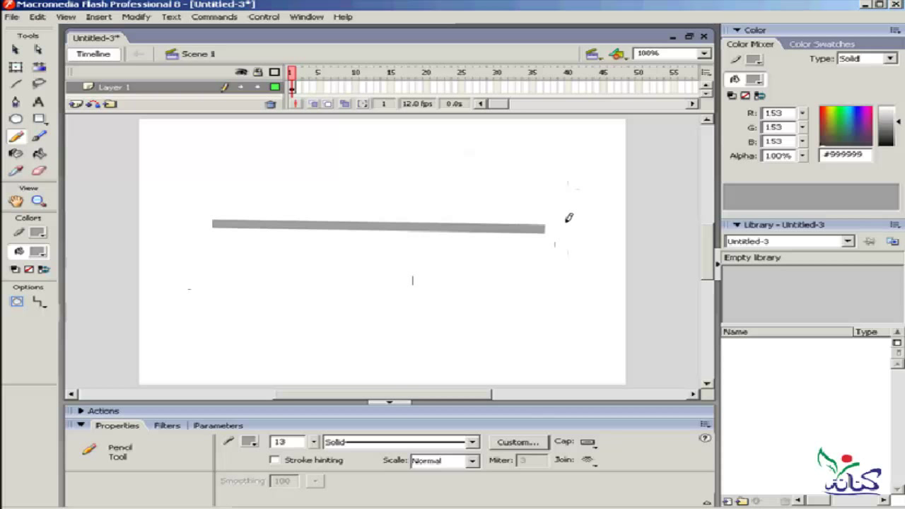
{"action": "left_click", "coordinate": [592, 444]}
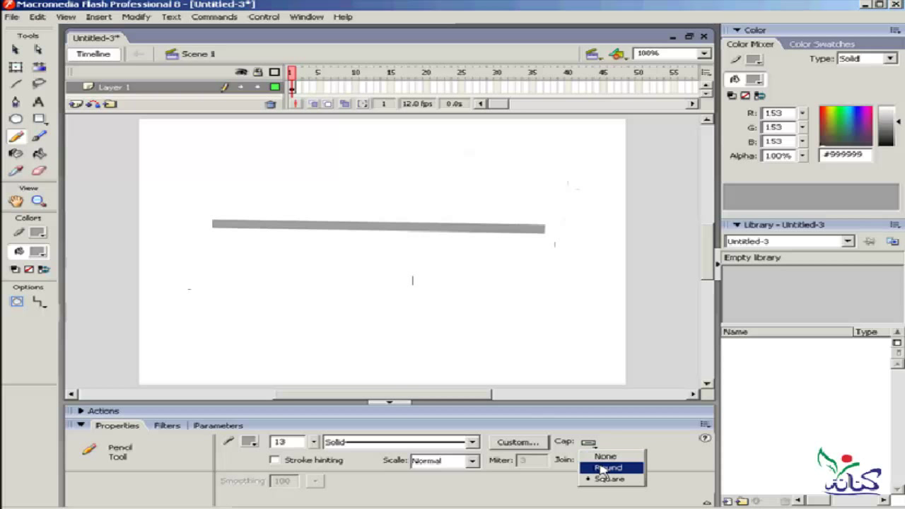
{"action": "left_click", "coordinate": [609, 467]}
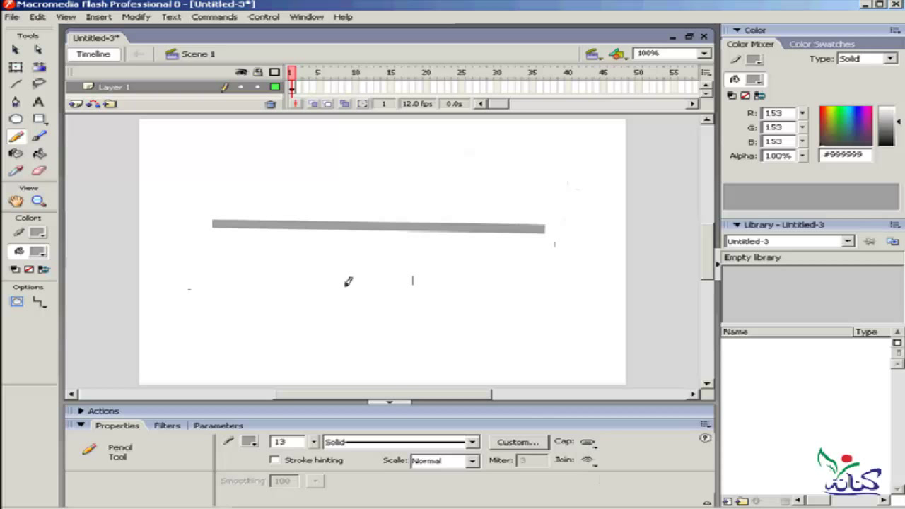
{"action": "left_click_drag", "start_coordinate": [542, 263], "coordinate": [223, 265]}
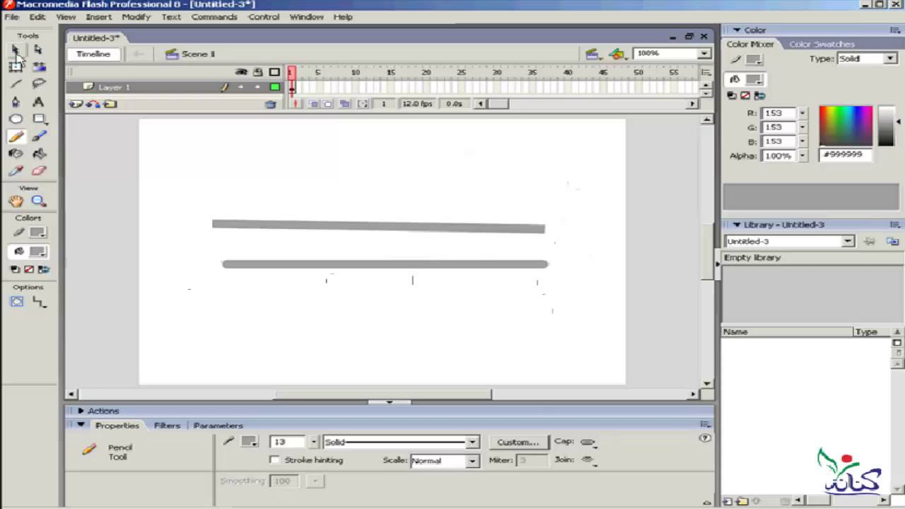
{"action": "left_click", "coordinate": [16, 49]}
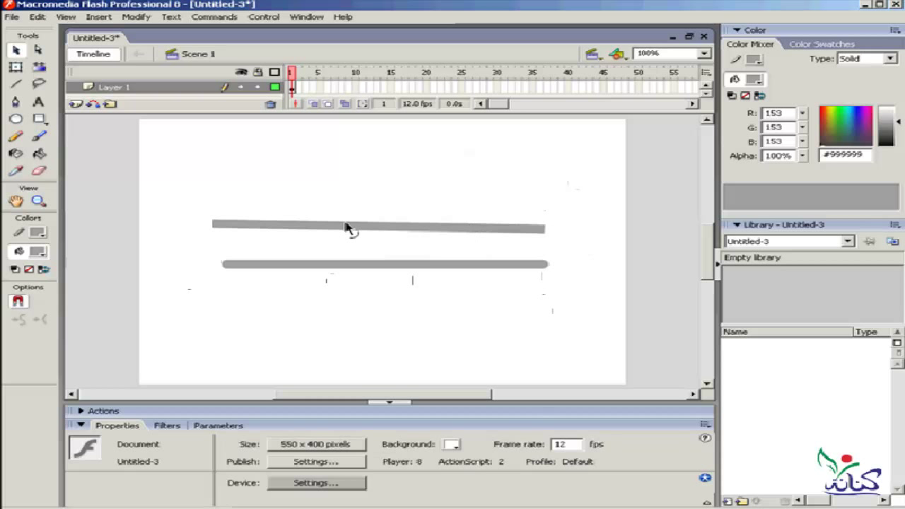
Move the flat-ended grey stroke down below the round-capped stroke
{"action": "left_click", "coordinate": [376, 230]}
{"action": "left_click_drag", "start_coordinate": [376, 230], "coordinate": [382, 283]}
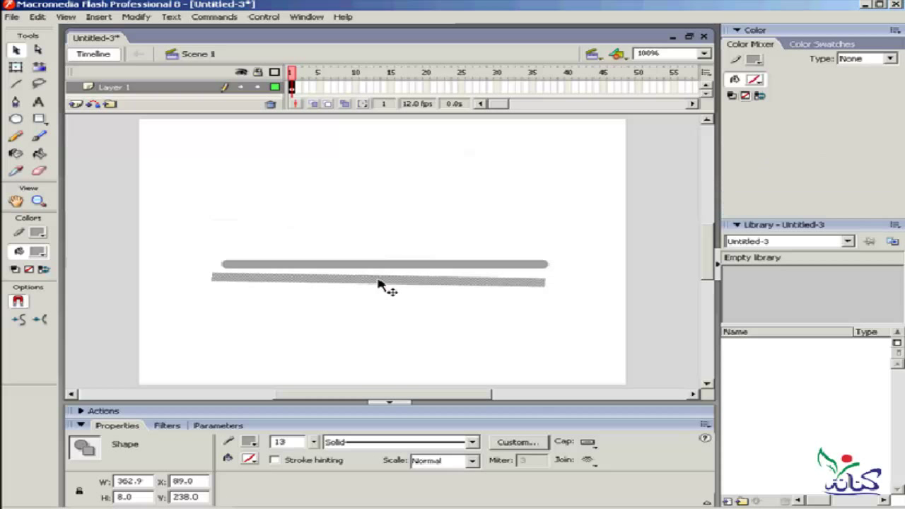
{"action": "left_click", "coordinate": [576, 256]}
Zoom in on the line ends and select the top rounded bar
{"action": "left_click", "coordinate": [38, 202]}
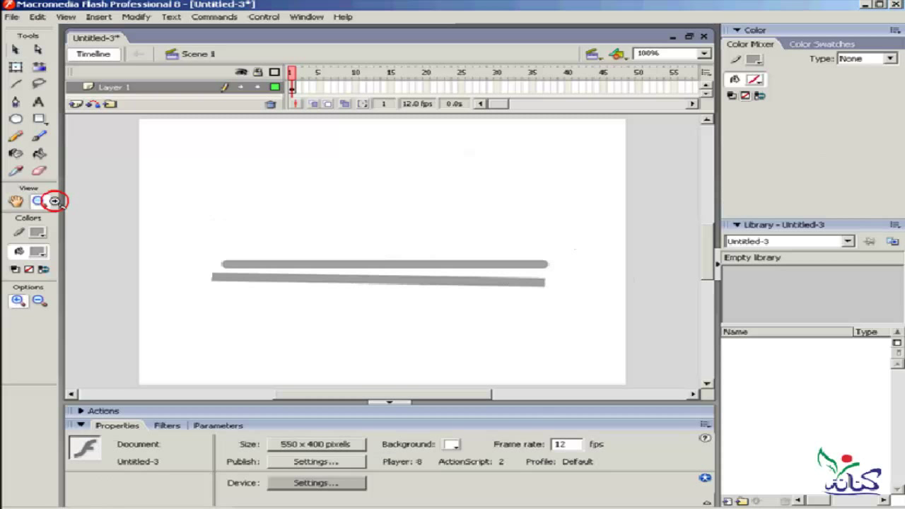
{"action": "left_click", "coordinate": [548, 275]}
{"action": "left_click", "coordinate": [386, 240]}
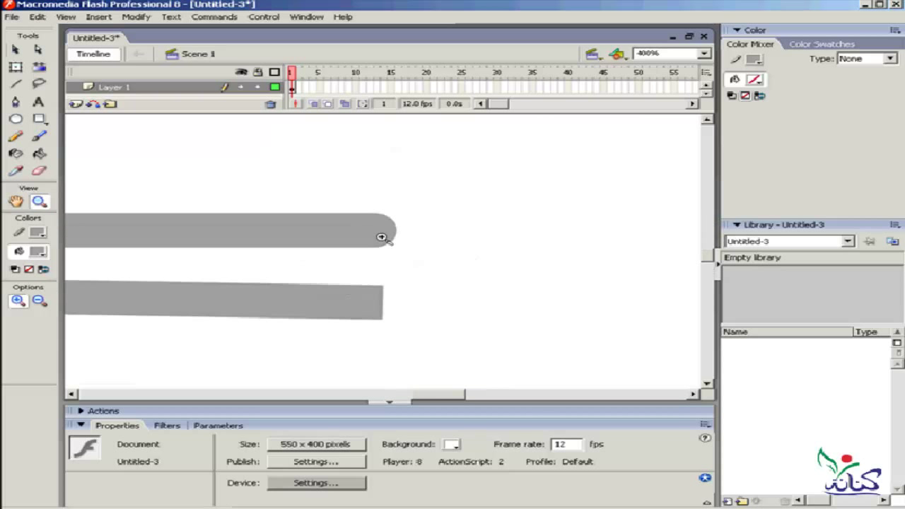
{"action": "left_click", "coordinate": [368, 266]}
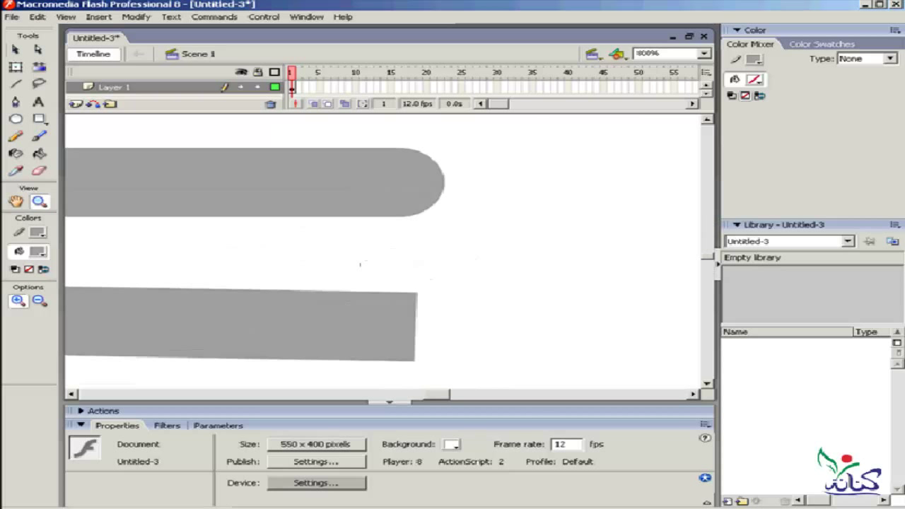
{"action": "left_click", "coordinate": [15, 49]}
{"action": "left_click", "coordinate": [368, 198]}
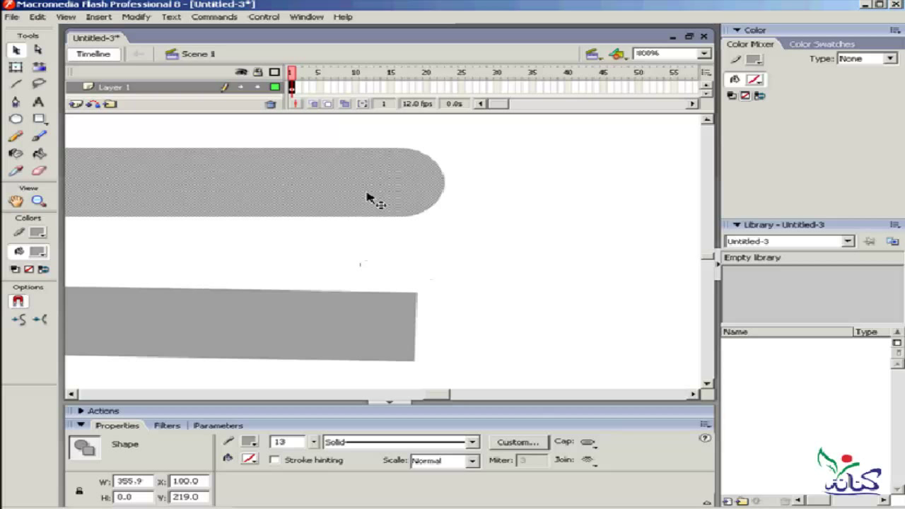
Change the top bar's end cap from round to None, then to Square
{"action": "left_click", "coordinate": [591, 443]}
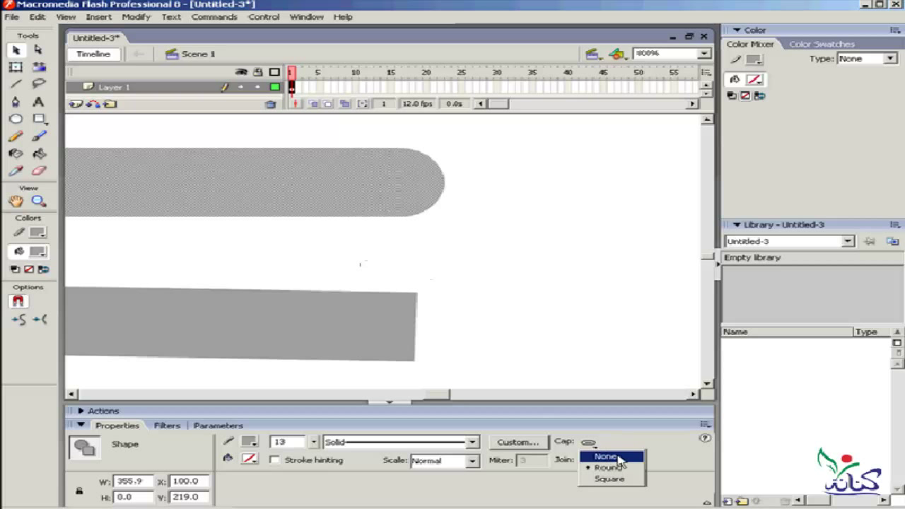
{"action": "left_click", "coordinate": [607, 457]}
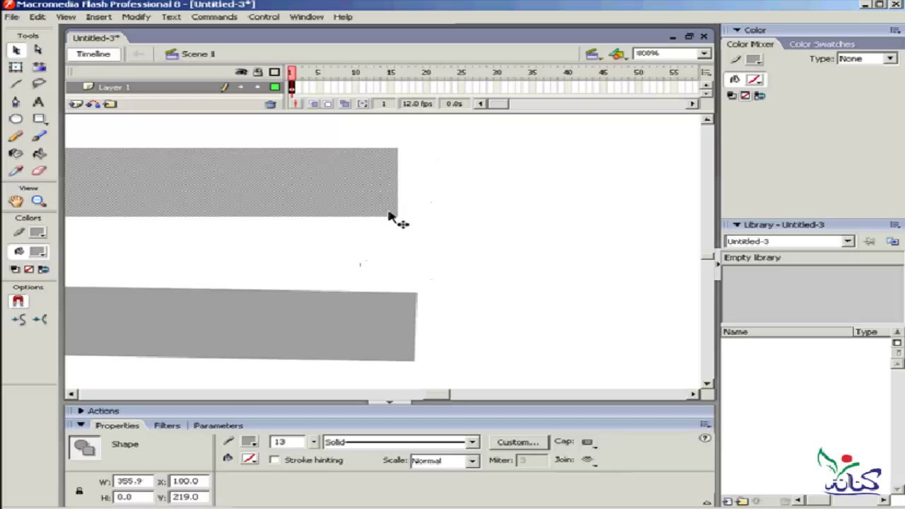
{"action": "left_click", "coordinate": [592, 445]}
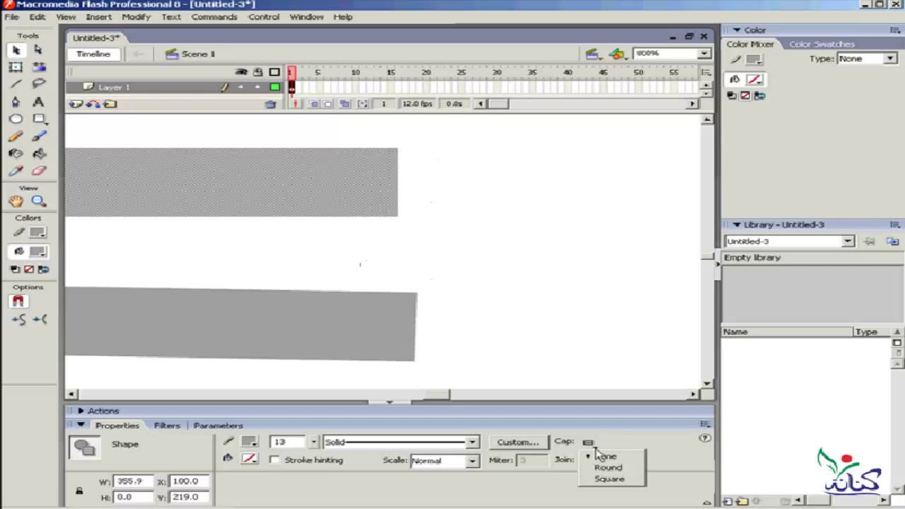
{"action": "left_click", "coordinate": [626, 480]}
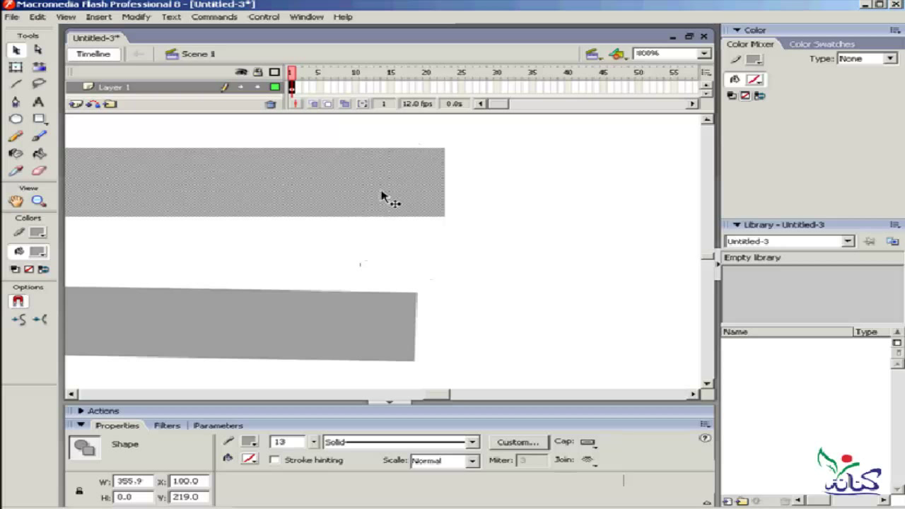
{"action": "left_click", "coordinate": [481, 147]}
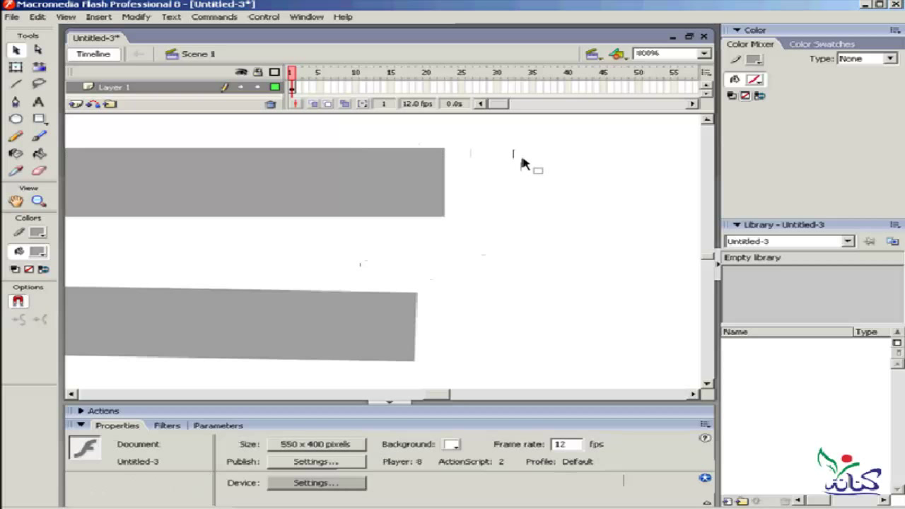
{"action": "key", "text": "ctrl+a"}
Delete both bars, fit the whole stage in view, and pencil a new thick grey line
{"action": "key", "text": "Delete"}
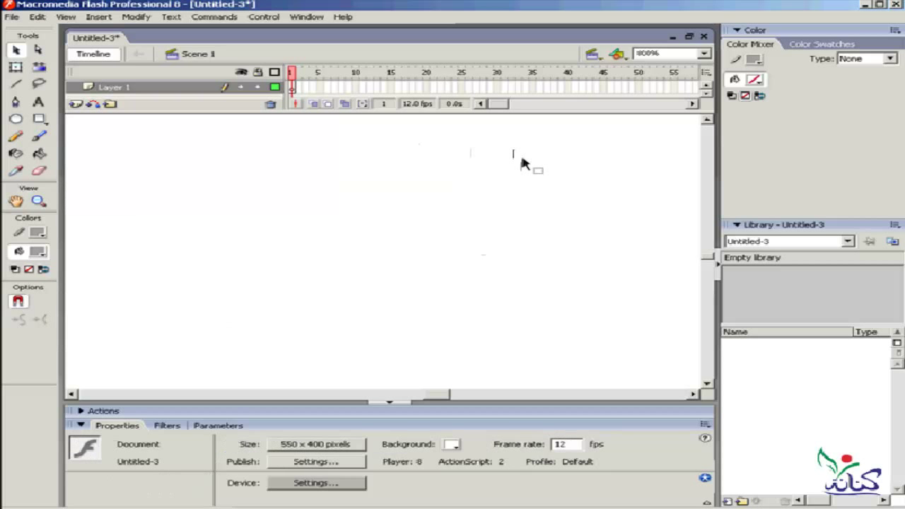
{"action": "left_click", "coordinate": [705, 54]}
{"action": "left_click", "coordinate": [678, 73]}
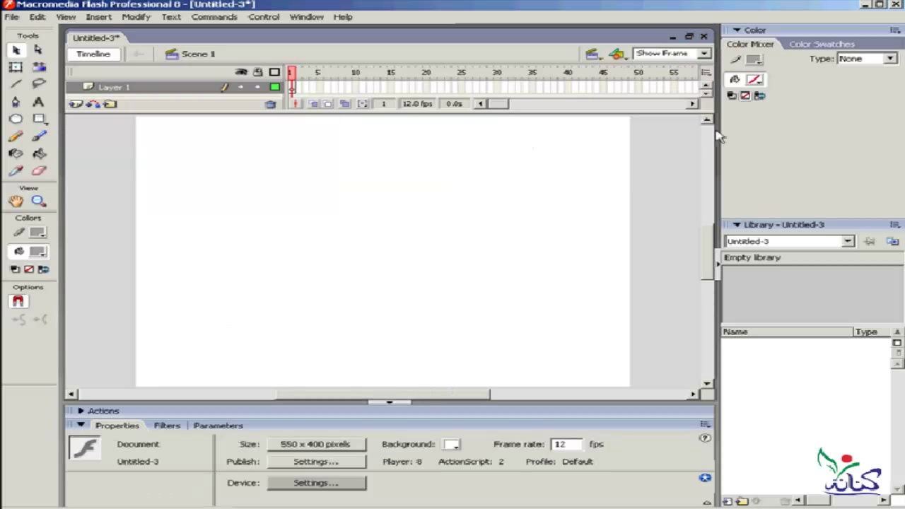
{"action": "left_click", "coordinate": [16, 136]}
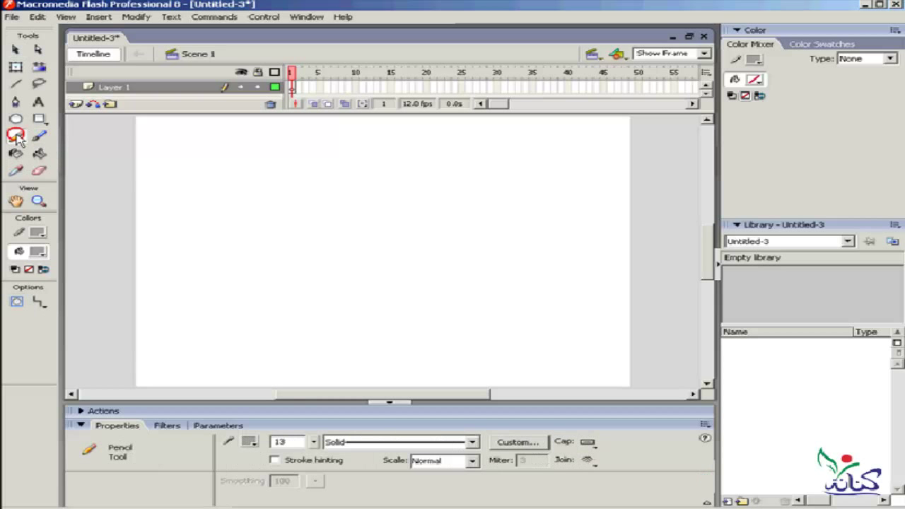
{"action": "left_click_drag", "start_coordinate": [573, 219], "coordinate": [181, 211]}
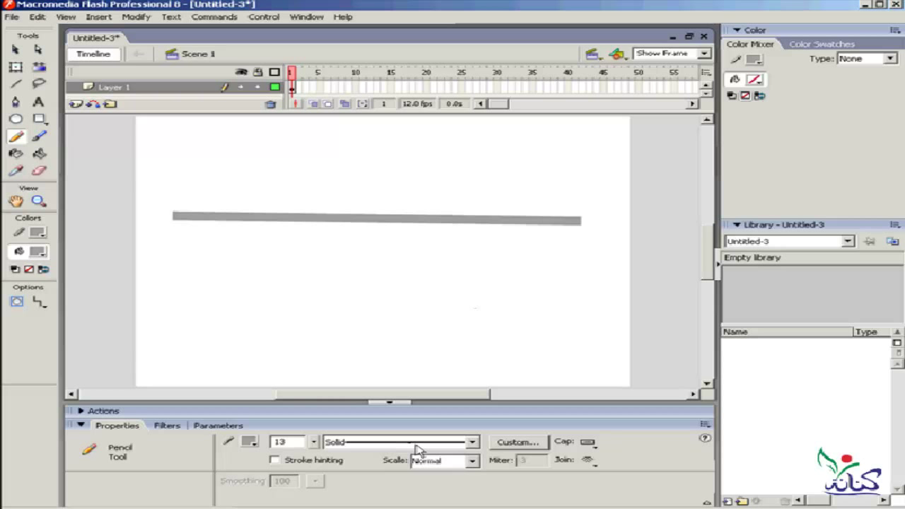
Give the pencil a custom dashed stroke with 6-point dashes and 6-point gaps
{"action": "left_click", "coordinate": [472, 443]}
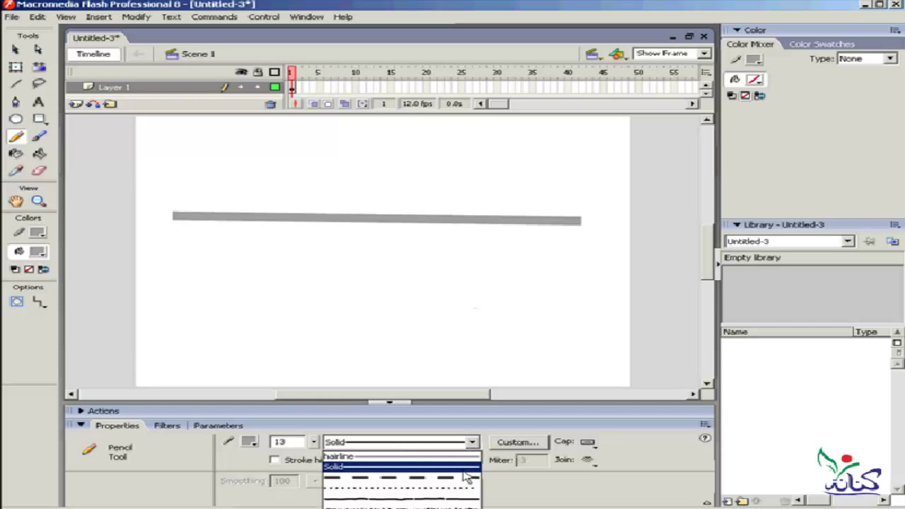
{"action": "left_click", "coordinate": [416, 478]}
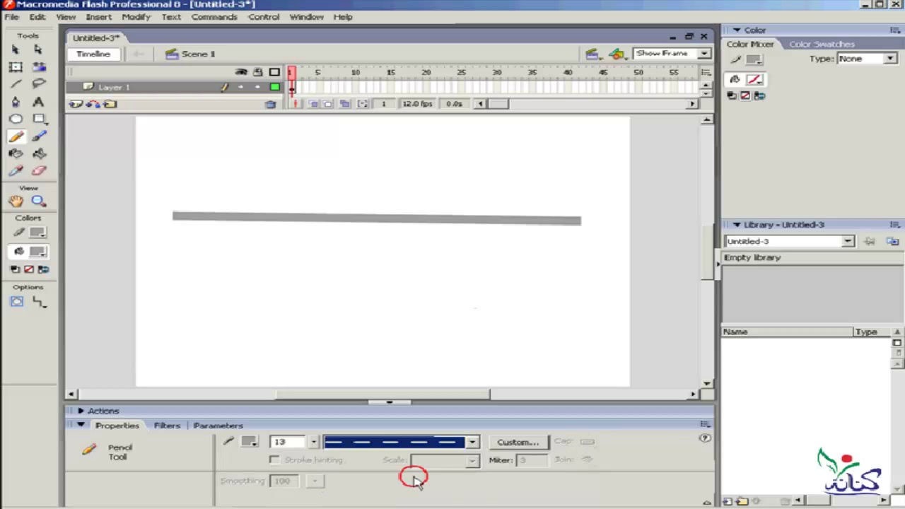
{"action": "left_click", "coordinate": [518, 443]}
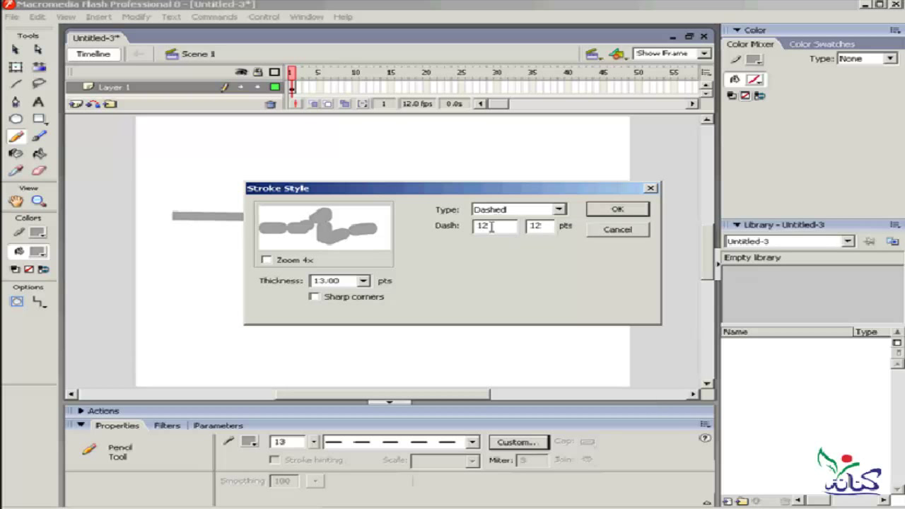
{"action": "left_click_drag", "start_coordinate": [493, 226], "coordinate": [428, 231]}
{"action": "type", "text": "6"}
{"action": "left_click_drag", "start_coordinate": [547, 225], "coordinate": [509, 227]}
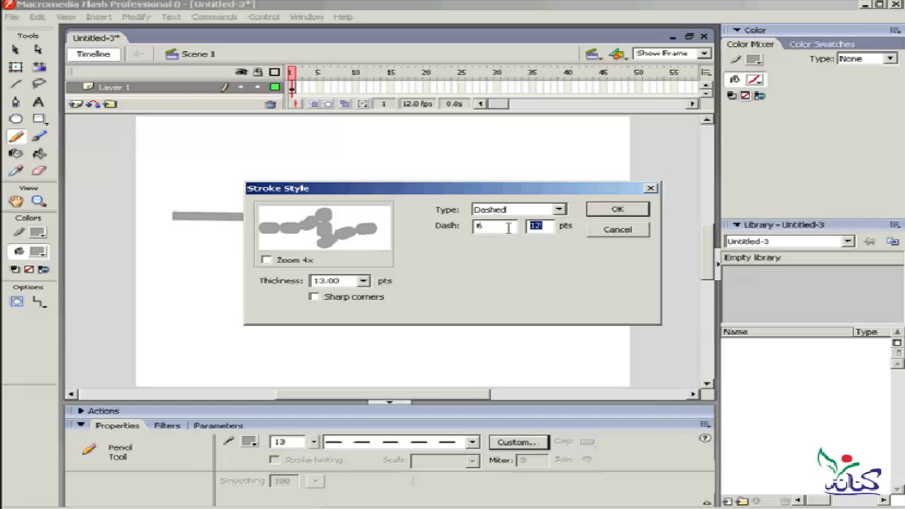
{"action": "type", "text": "6"}
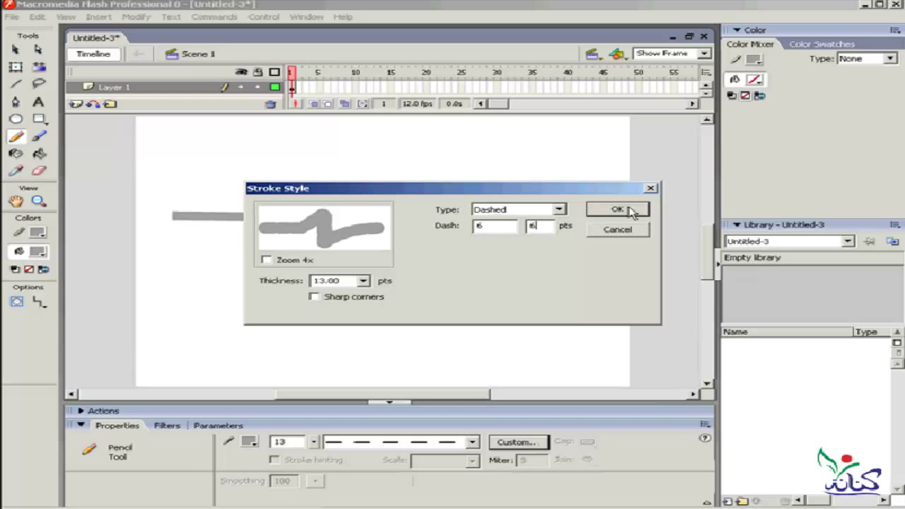
{"action": "left_click", "coordinate": [619, 210]}
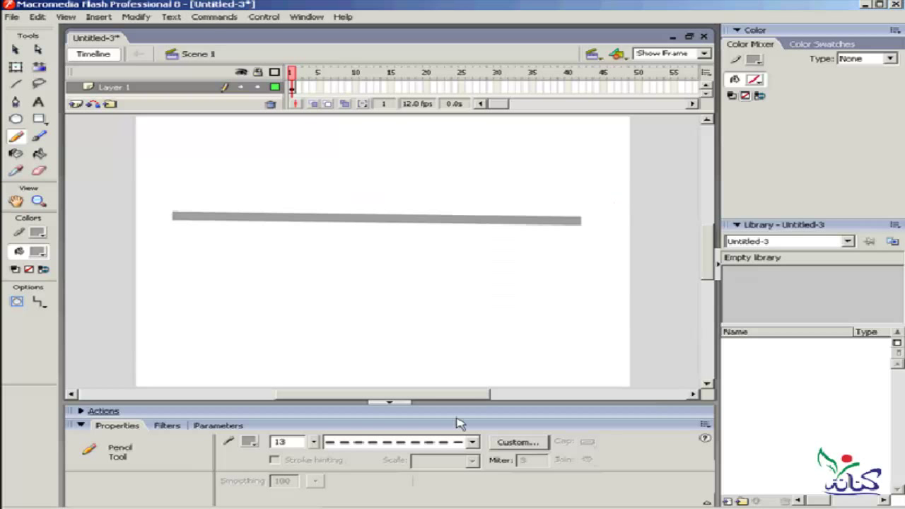
Draw a thick line below the first, then a thin 1-point dashed line between them
{"action": "left_click_drag", "start_coordinate": [567, 289], "coordinate": [210, 289]}
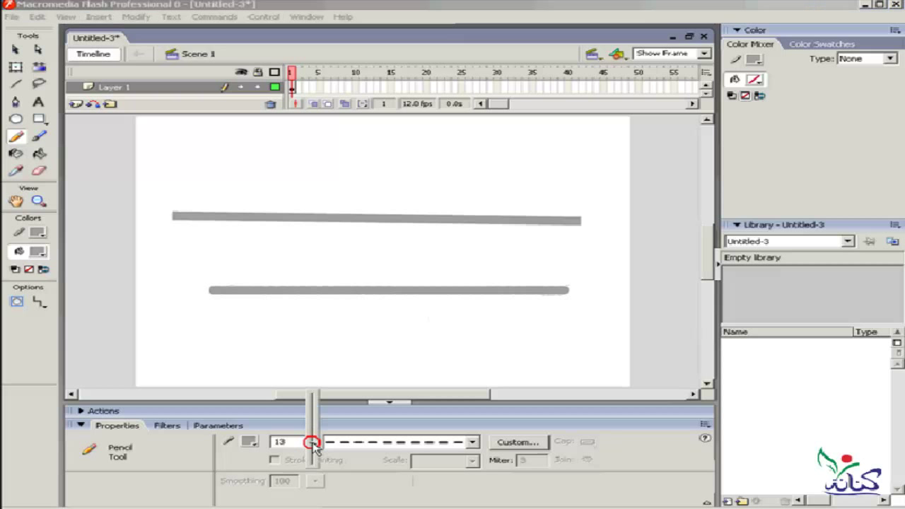
{"action": "left_click_drag", "start_coordinate": [315, 445], "coordinate": [316, 469]}
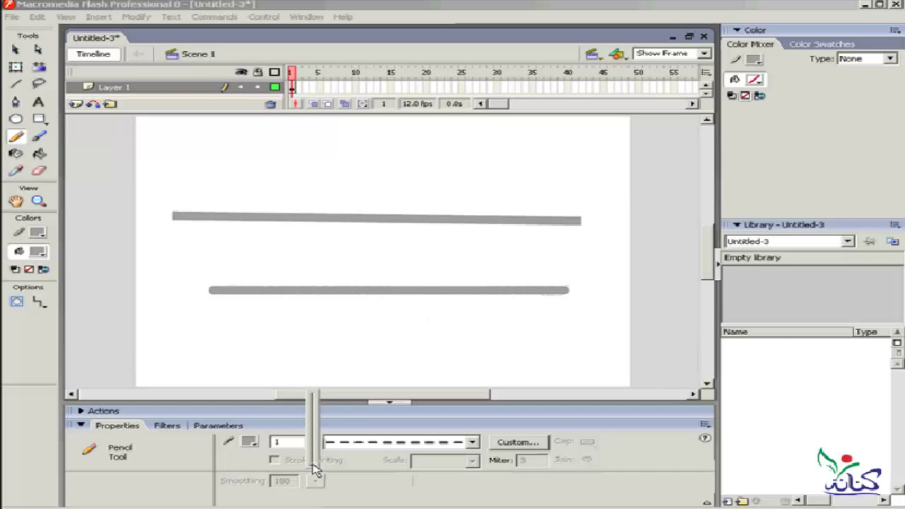
{"action": "left_click_drag", "start_coordinate": [558, 267], "coordinate": [246, 262]}
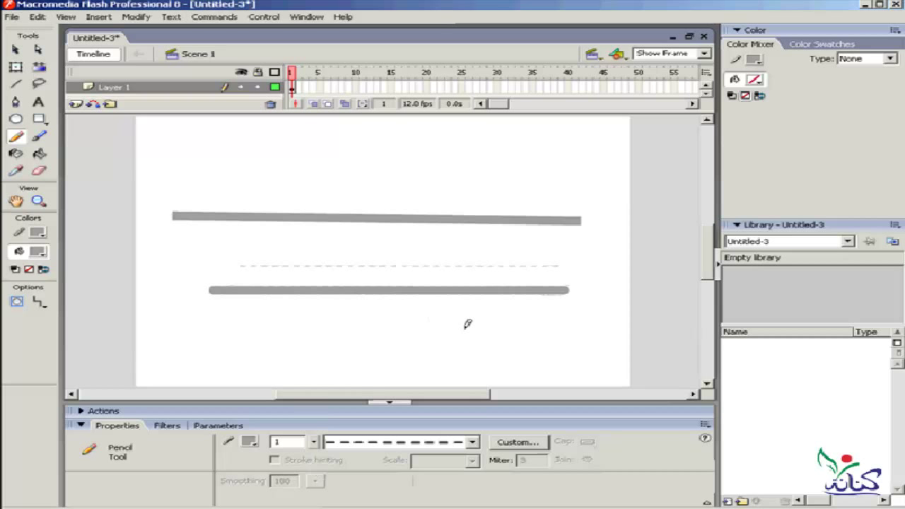
Raise the dashed pencil stroke thickness to 16 and bring up its custom settings
{"action": "left_click", "coordinate": [313, 442]}
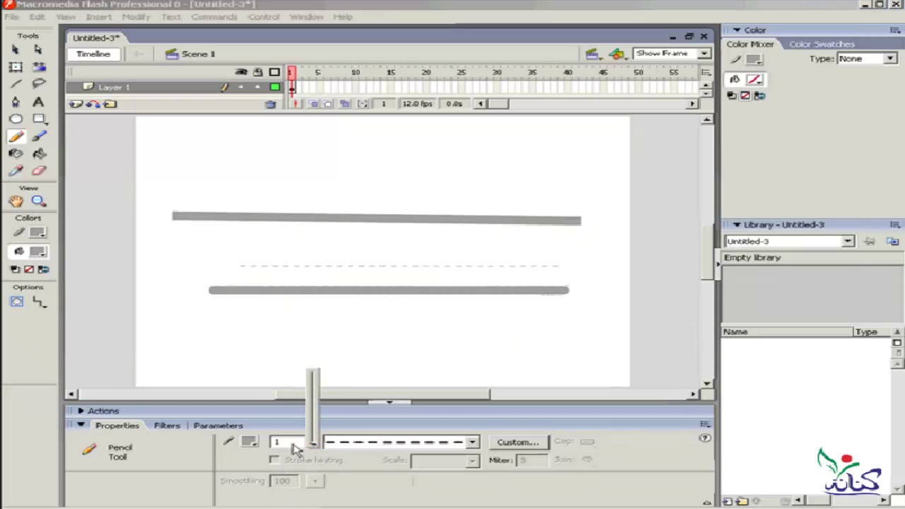
{"action": "left_click", "coordinate": [315, 445]}
{"action": "left_click", "coordinate": [316, 442]}
{"action": "left_click_drag", "start_coordinate": [316, 444], "coordinate": [316, 378]}
{"action": "left_click_drag", "start_coordinate": [316, 422], "coordinate": [316, 418]}
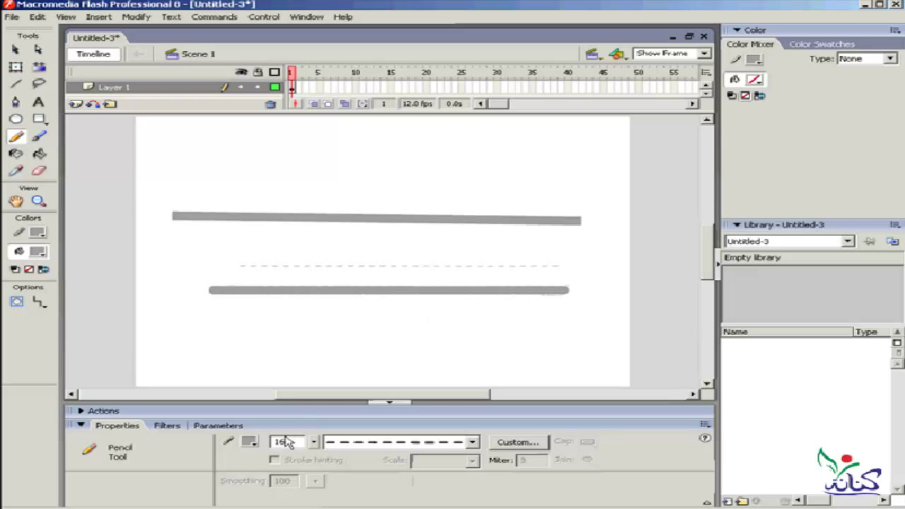
{"action": "left_click", "coordinate": [538, 444]}
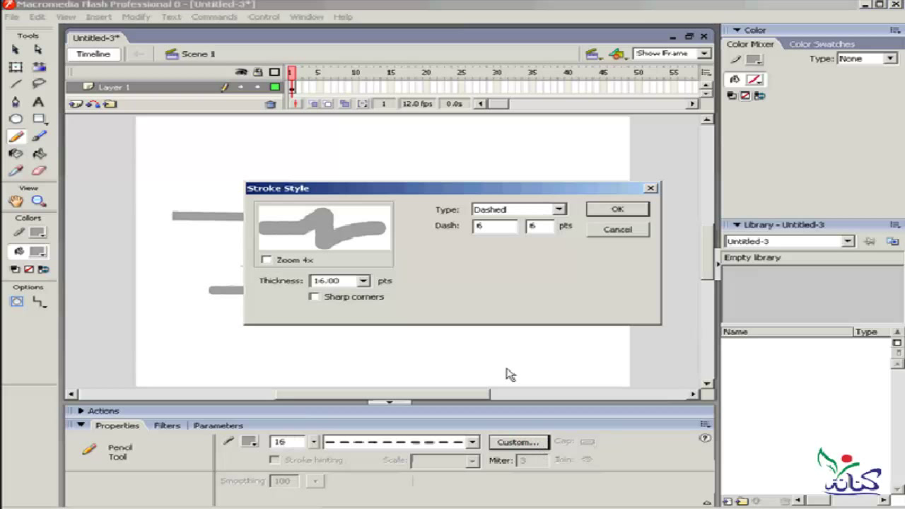
Experiment with Stroke Style dash values, trying dash lengths of 15, 10 and 5
{"action": "double_click", "coordinate": [535, 225]}
{"action": "type", "text": "15"}
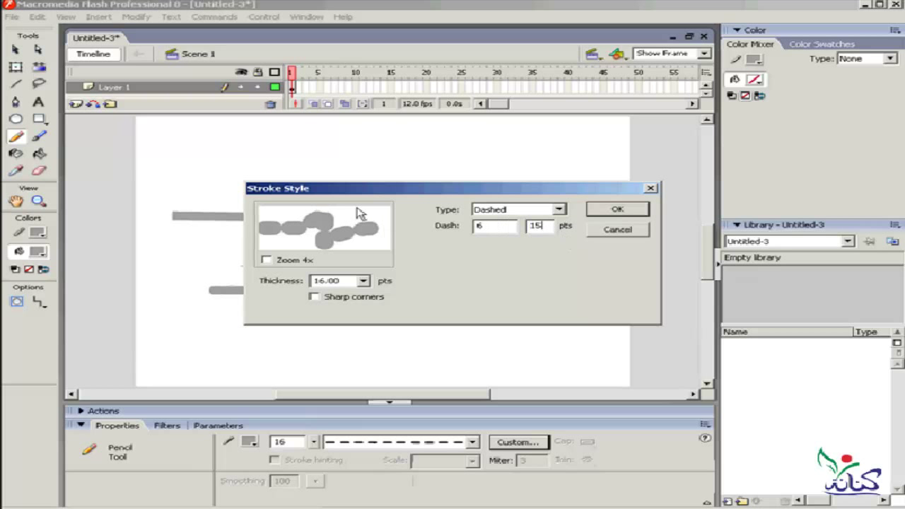
{"action": "double_click", "coordinate": [480, 225]}
{"action": "type", "text": "15"}
{"action": "double_click", "coordinate": [482, 225]}
{"action": "type", "text": "10"}
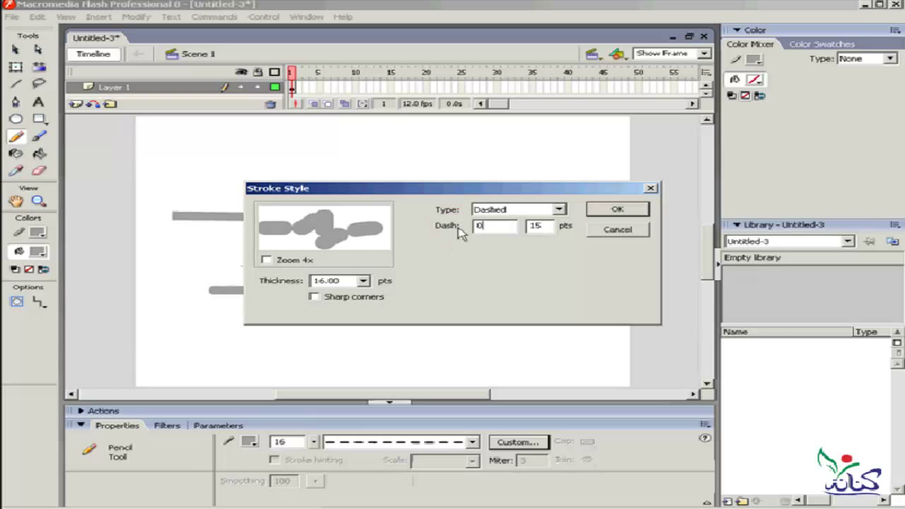
{"action": "left_click", "coordinate": [550, 225]}
{"action": "left_click", "coordinate": [455, 226]}
{"action": "type", "text": "5"}
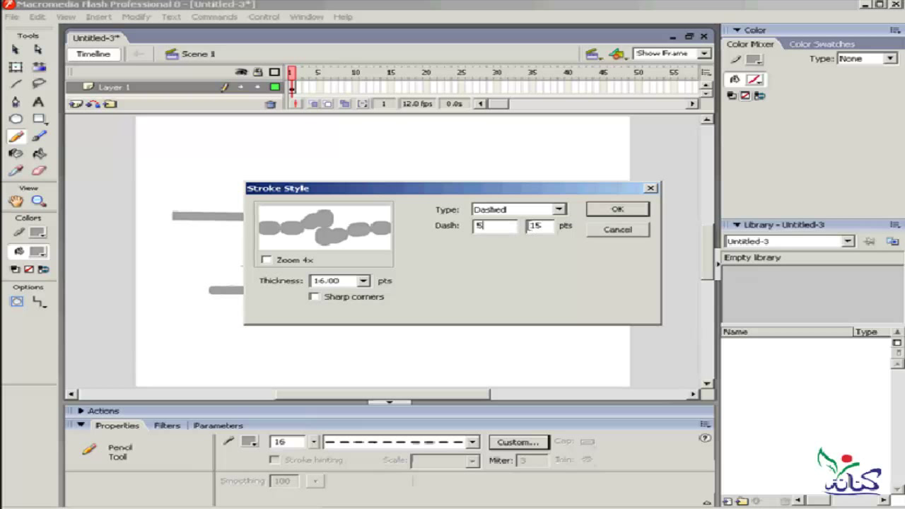
Set 15-point dashes with 20-point gaps and draw a dashed line across the stage top
{"action": "double_click", "coordinate": [535, 226]}
{"action": "type", "text": "20"}
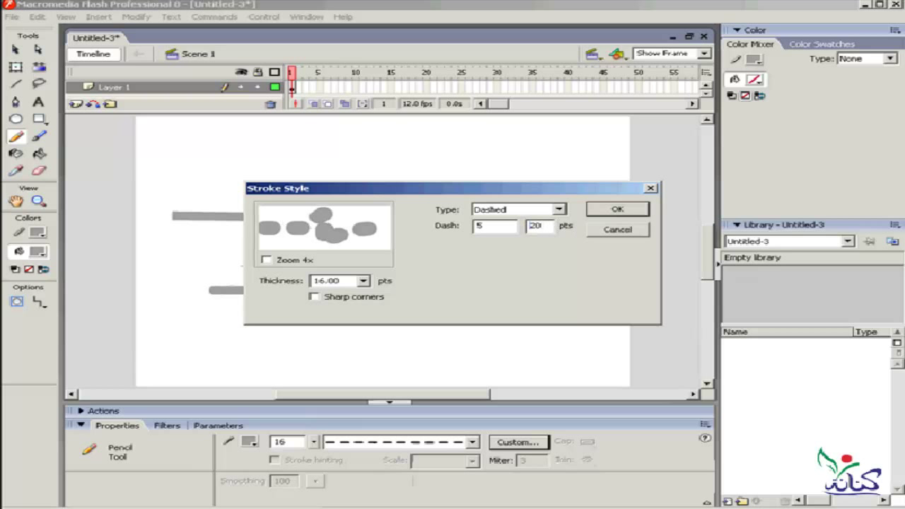
{"action": "left_click_drag", "start_coordinate": [494, 227], "coordinate": [453, 230]}
{"action": "type", "text": "15"}
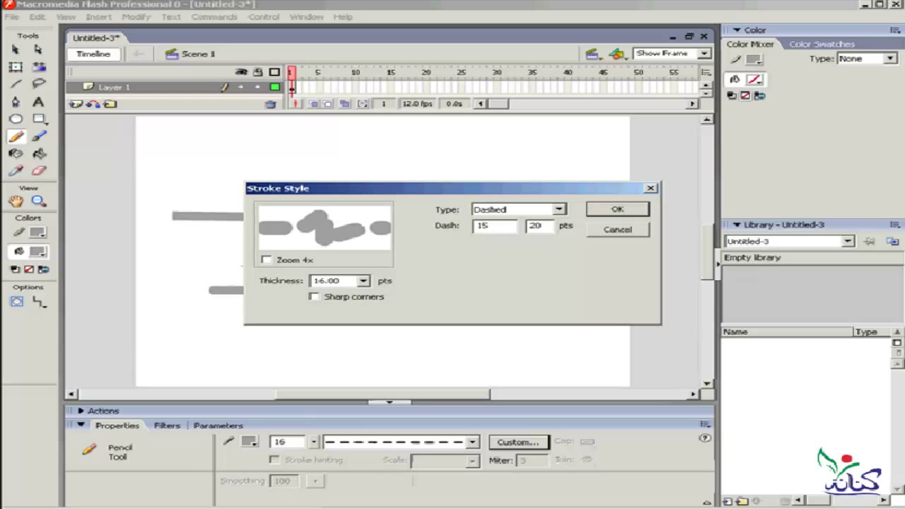
{"action": "left_click", "coordinate": [609, 211]}
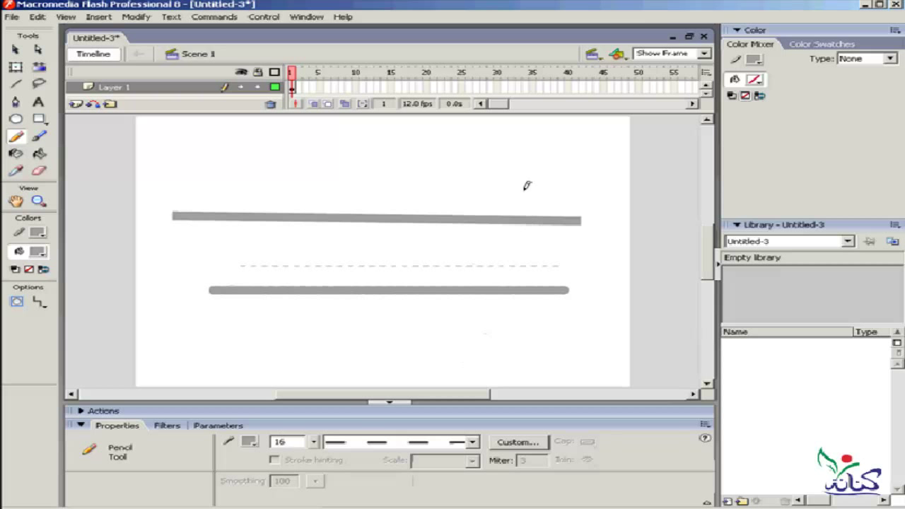
{"action": "left_click_drag", "start_coordinate": [557, 166], "coordinate": [204, 169]}
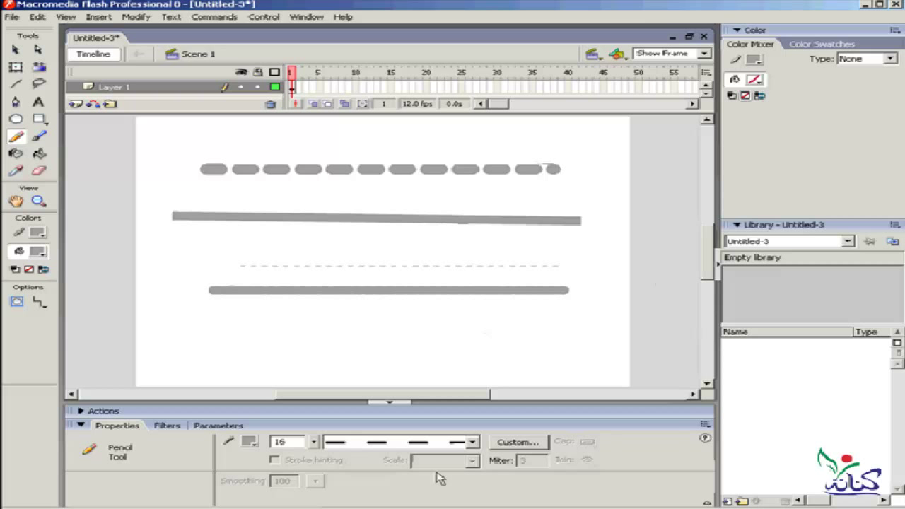
{"action": "left_click", "coordinate": [501, 443]}
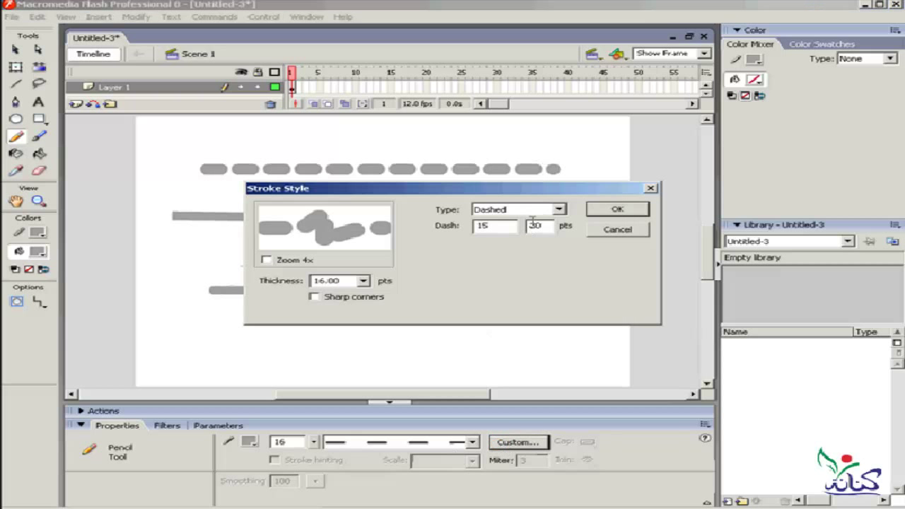
Try the Solid and Dotted stroke types, keeping thickness at 16
{"action": "left_click", "coordinate": [559, 210]}
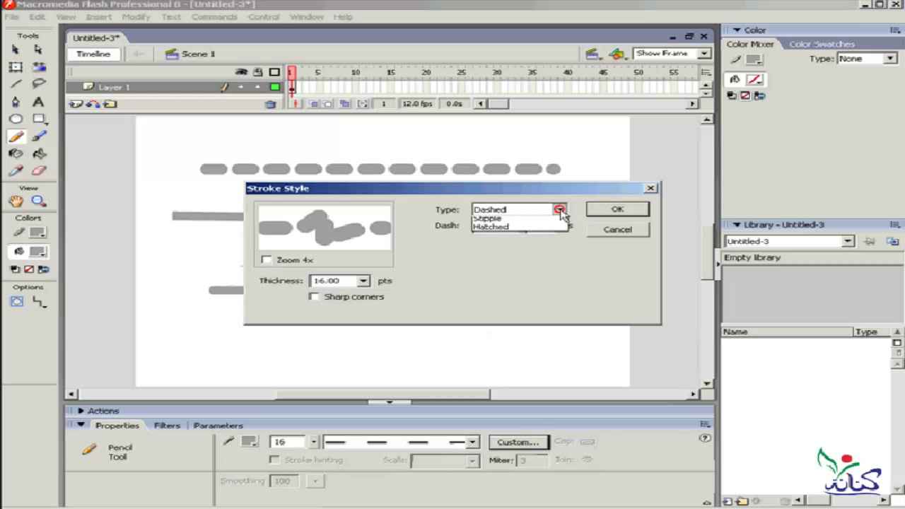
{"action": "left_click", "coordinate": [549, 219]}
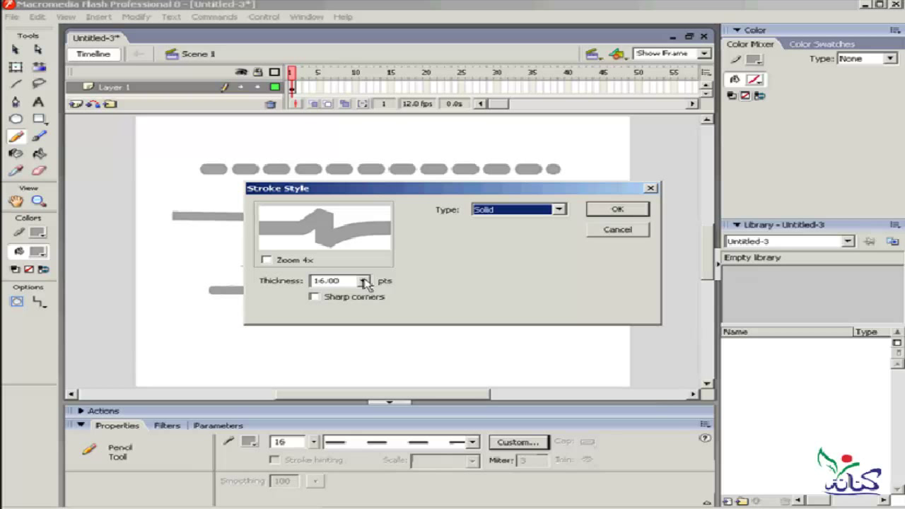
{"action": "left_click", "coordinate": [363, 281]}
{"action": "left_click", "coordinate": [363, 281]}
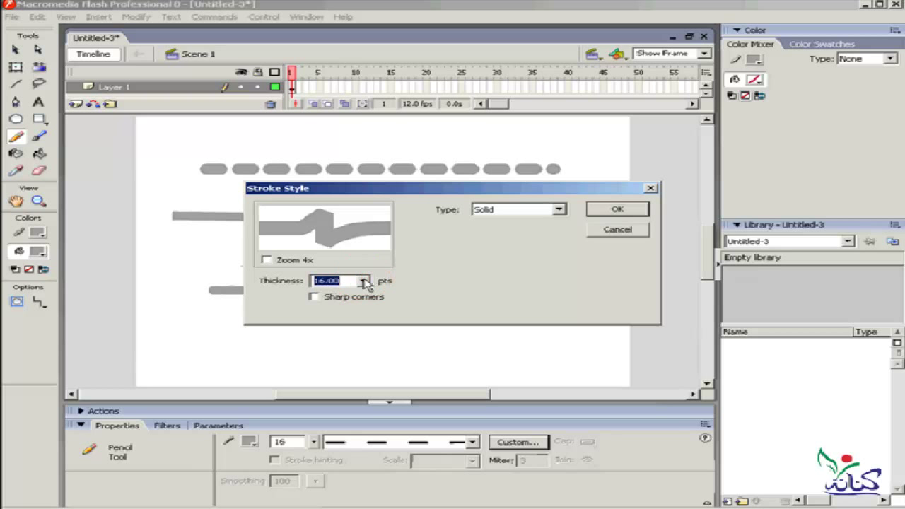
{"action": "left_click", "coordinate": [559, 209]}
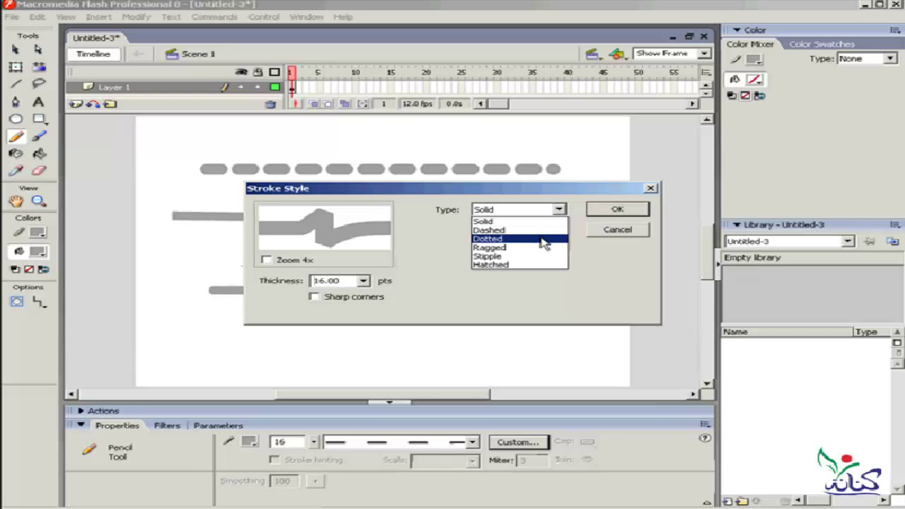
{"action": "left_click", "coordinate": [545, 243]}
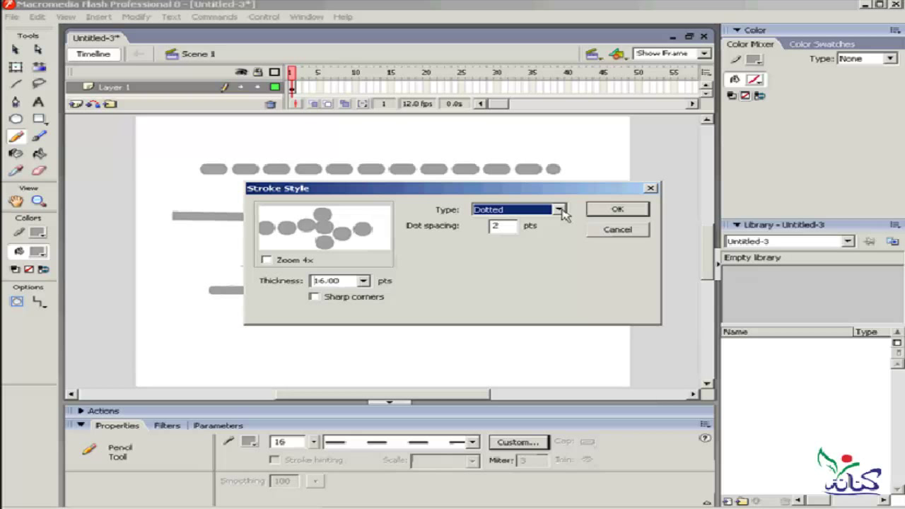
Apply a Ragged stroke type with Simple pattern, Wavy wave height and Short wave length
{"action": "left_click", "coordinate": [558, 210]}
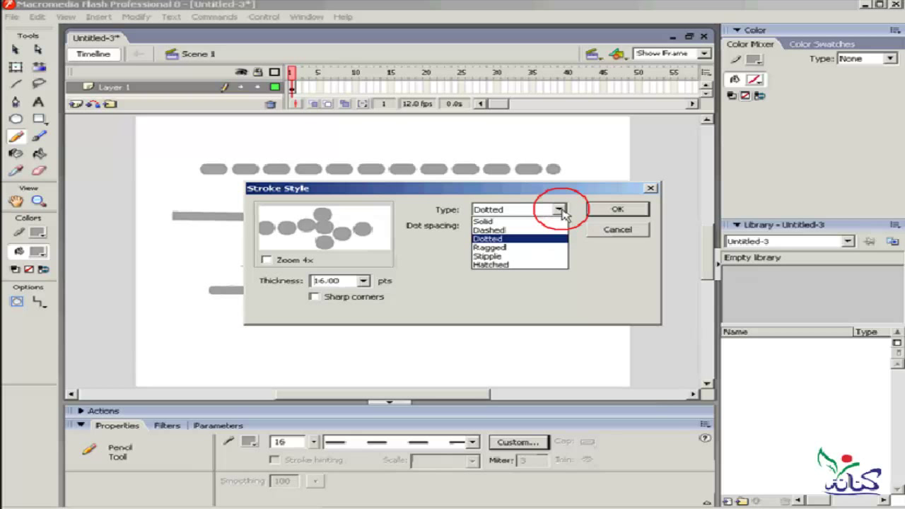
{"action": "left_click", "coordinate": [543, 249]}
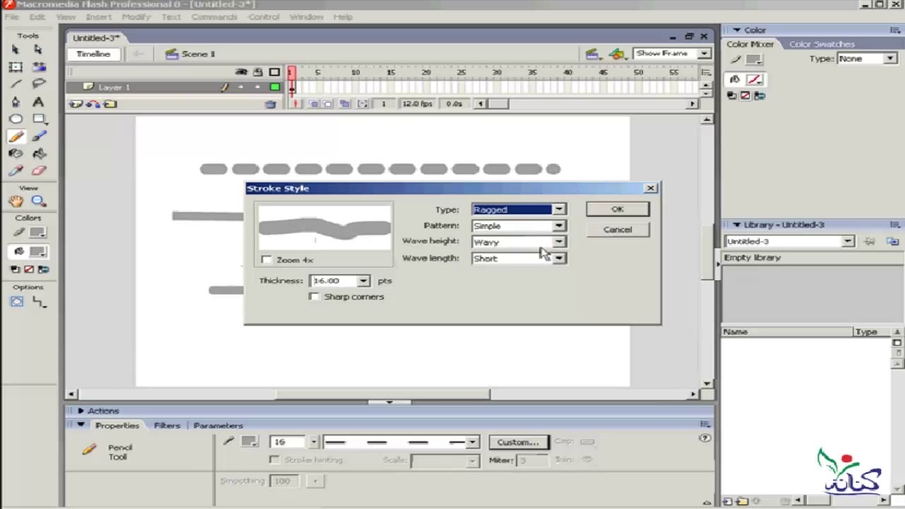
{"action": "left_click", "coordinate": [558, 226]}
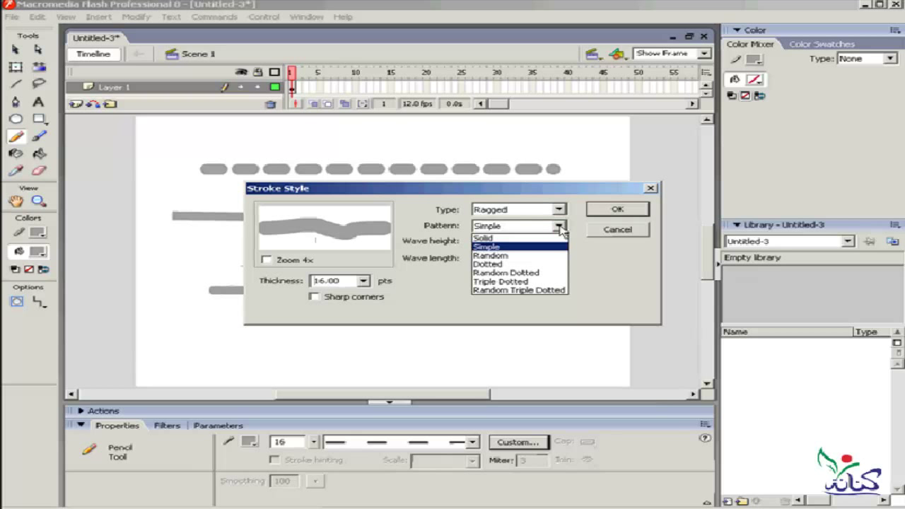
{"action": "left_click", "coordinate": [559, 227]}
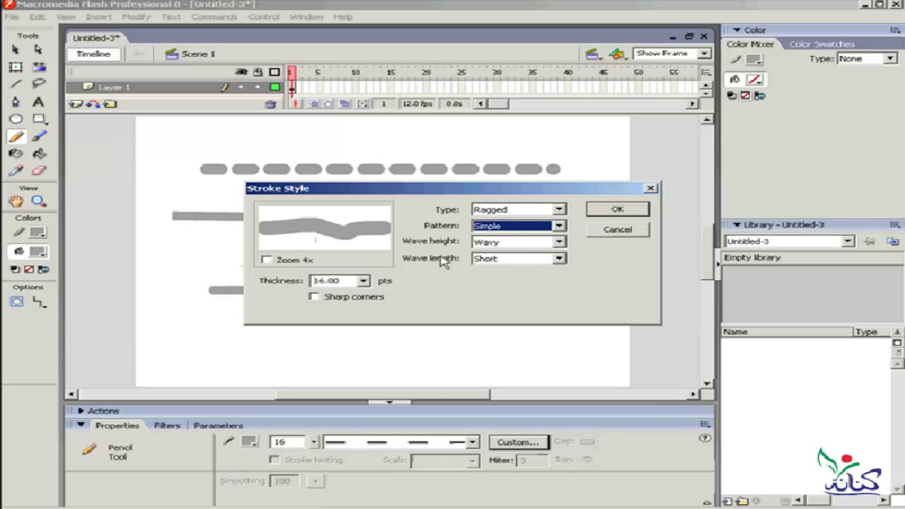
{"action": "left_click", "coordinate": [558, 242]}
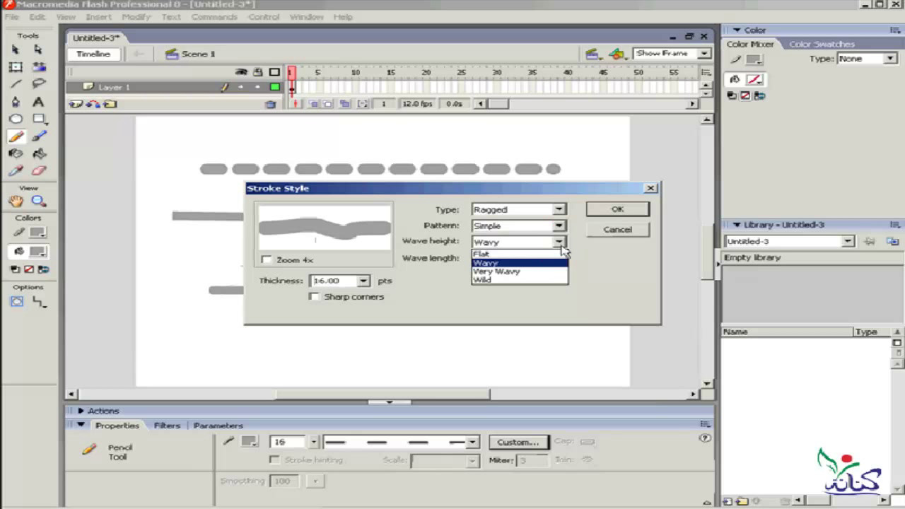
{"action": "left_click", "coordinate": [562, 248]}
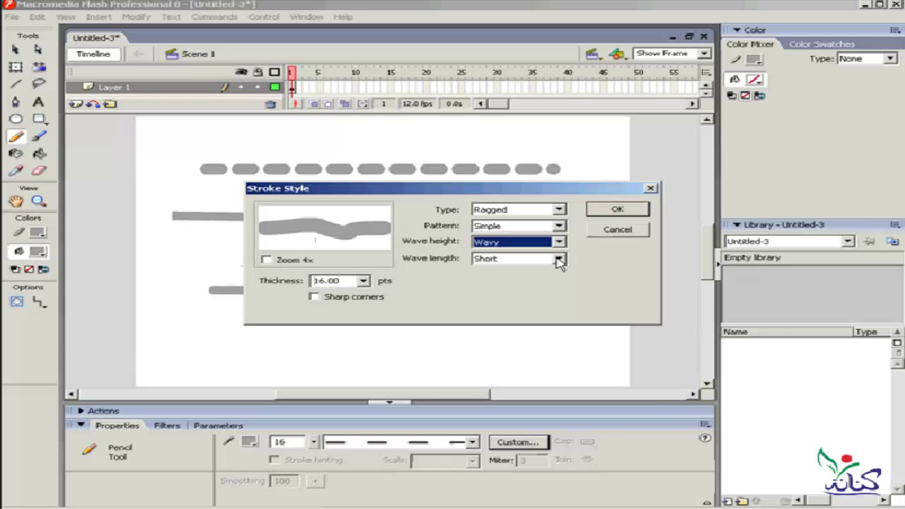
{"action": "left_click", "coordinate": [558, 261]}
{"action": "left_click", "coordinate": [558, 260]}
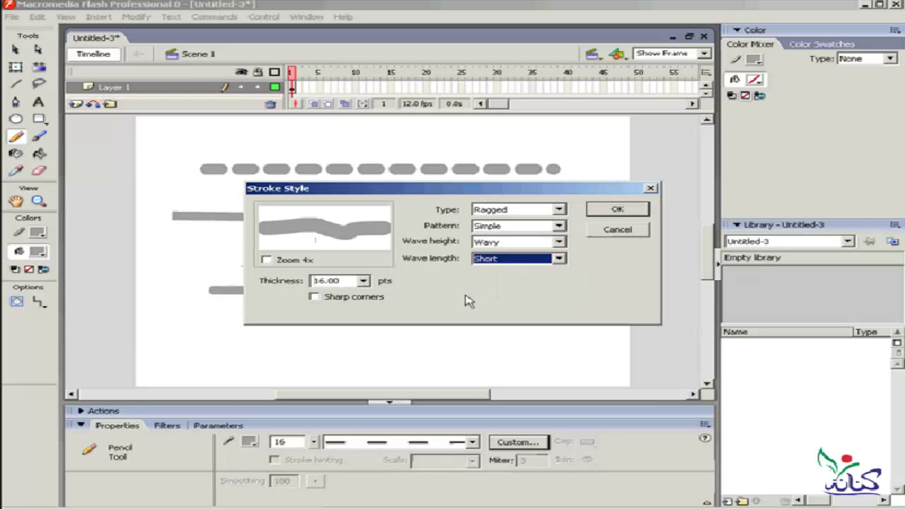
{"action": "left_click", "coordinate": [617, 210]}
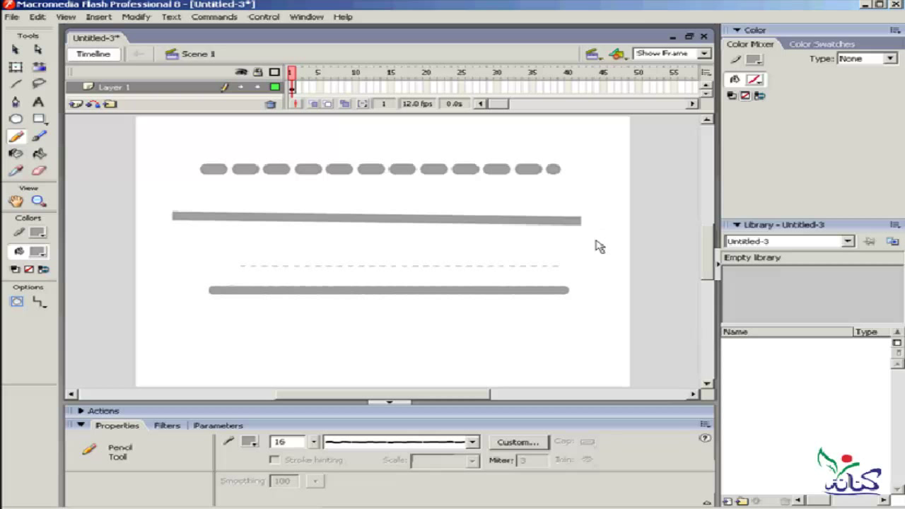
Close Untitled-3 without saving and start a new blank Flash document, Untitled-4
{"action": "left_click", "coordinate": [703, 36]}
{"action": "left_click", "coordinate": [455, 277]}
{"action": "left_click", "coordinate": [358, 144]}
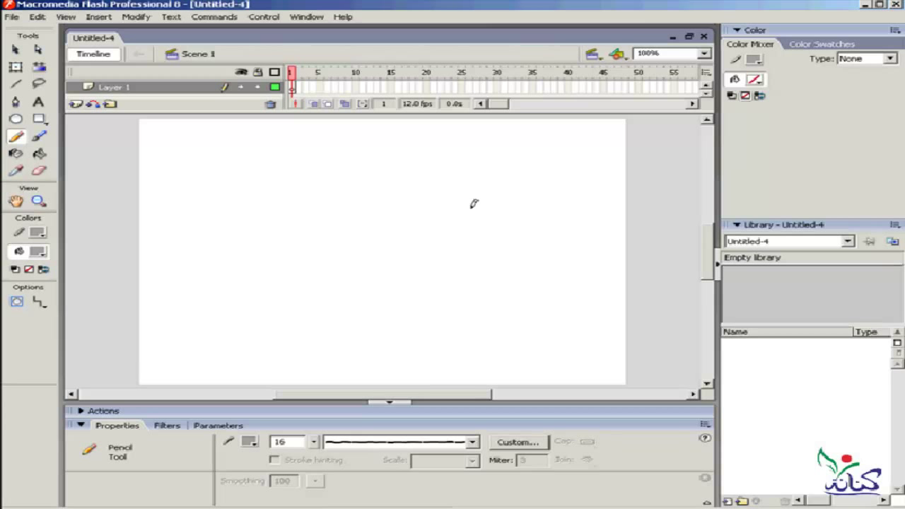